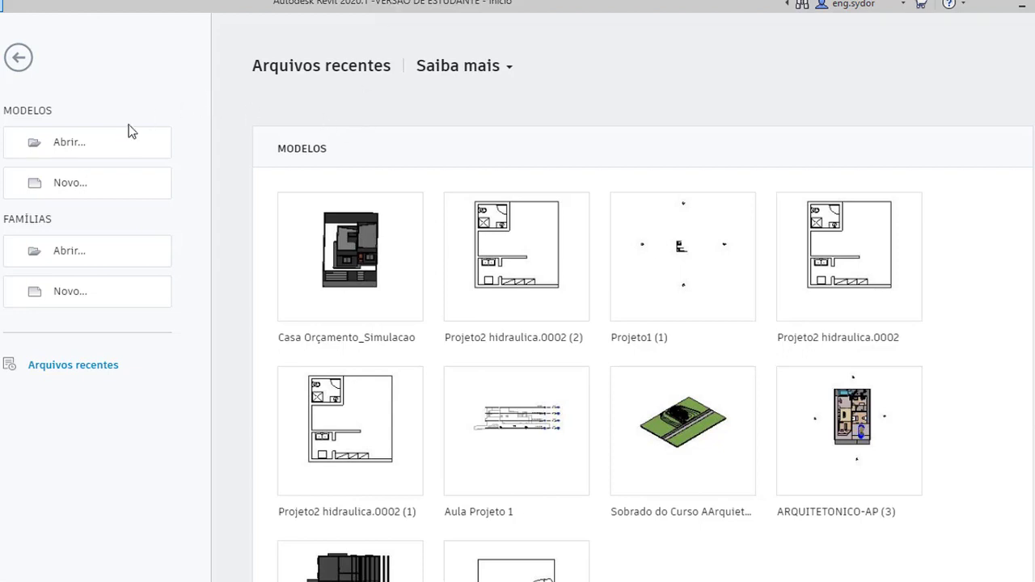
Step: Check the project templates offered for a new project, then cancel back to the workspace
click(70, 186)
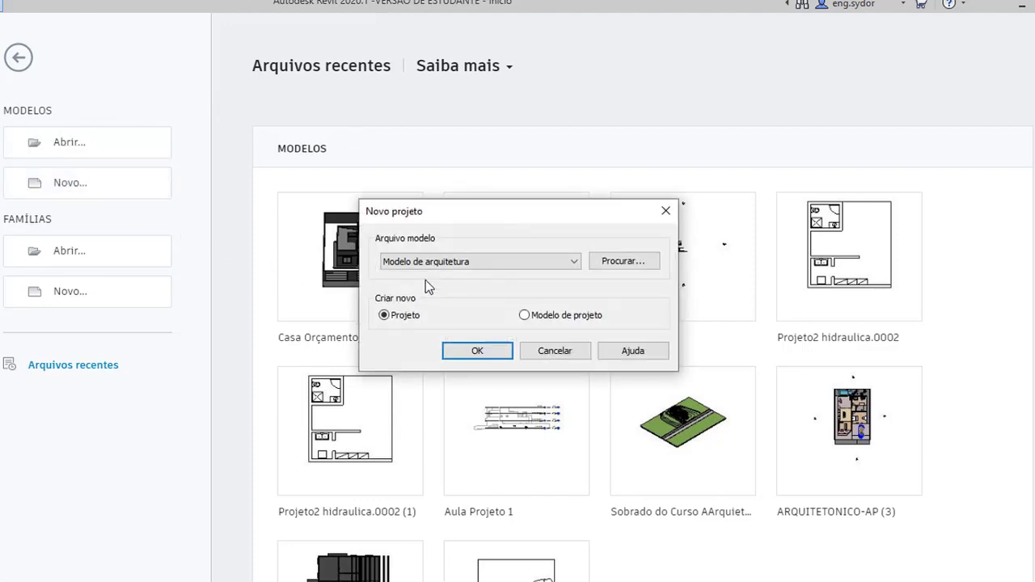
click(566, 262)
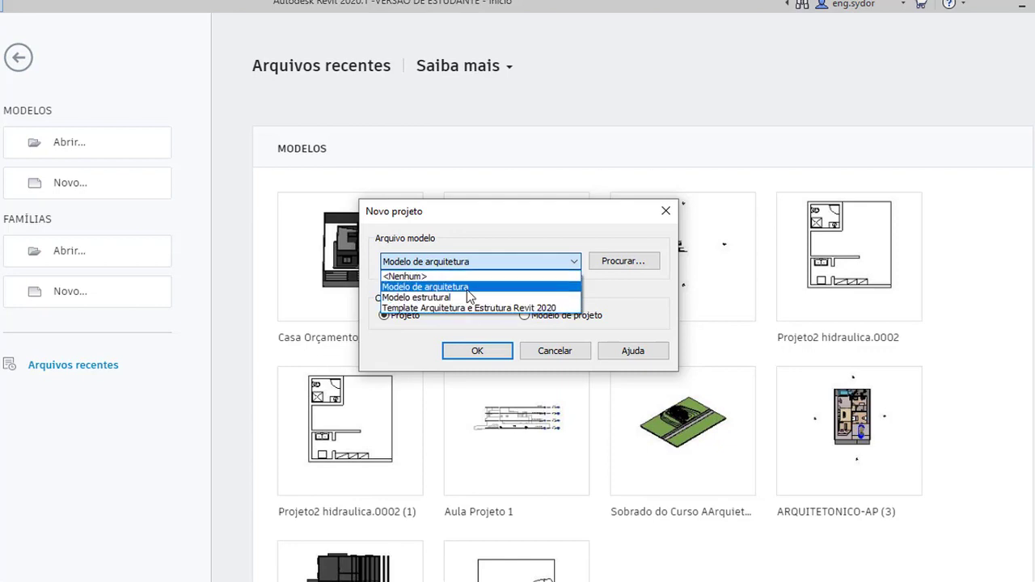
click(558, 353)
click(565, 352)
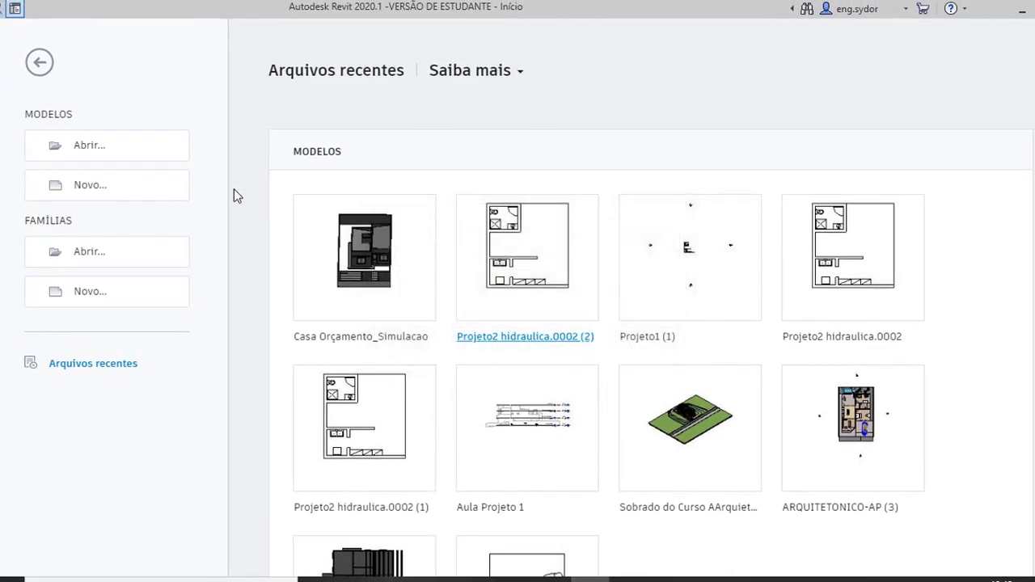
click(37, 69)
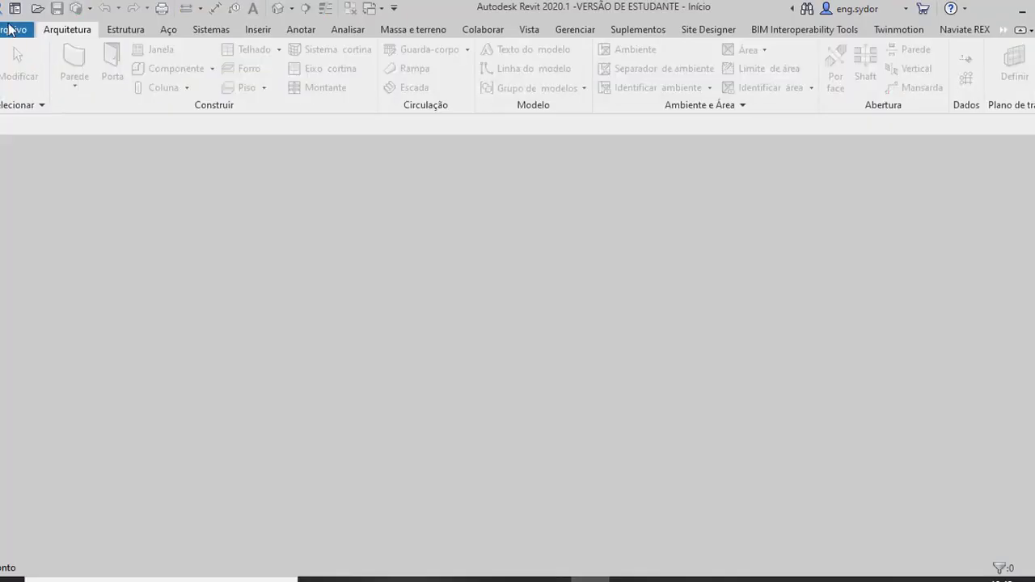
Step: In Options > File Locations, remove the default structural and architectural template entries
click(10, 31)
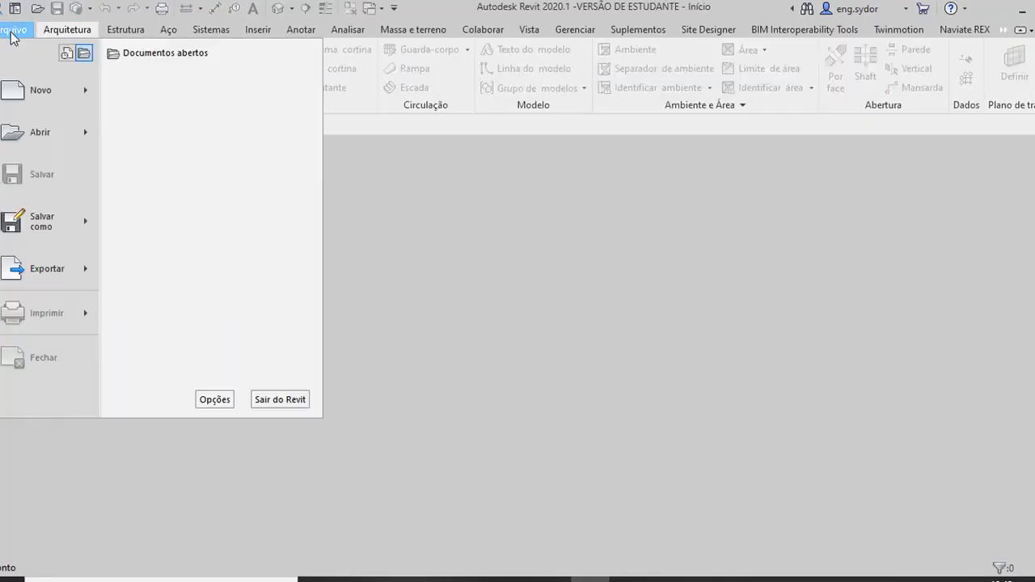
click(214, 399)
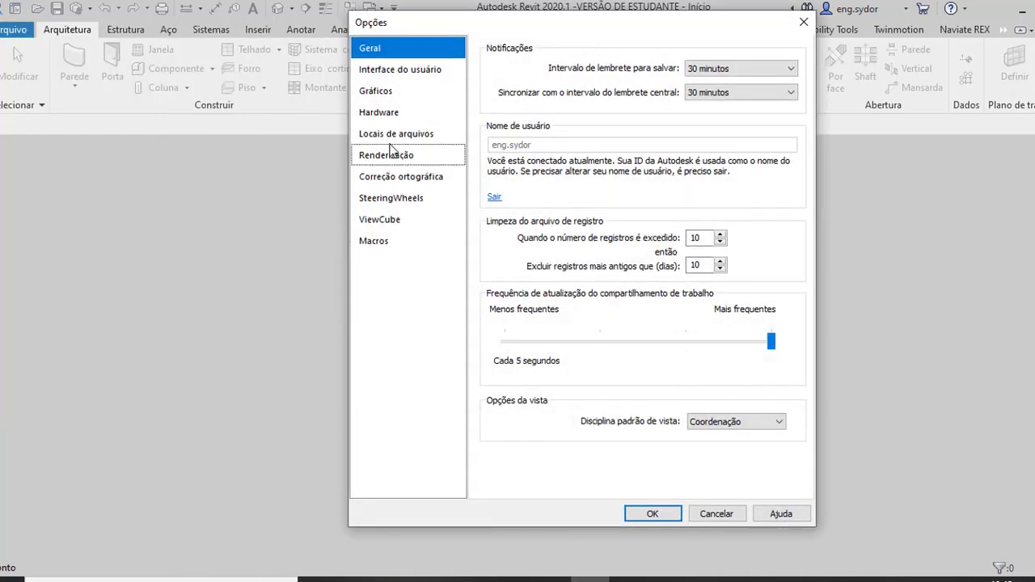
click(396, 134)
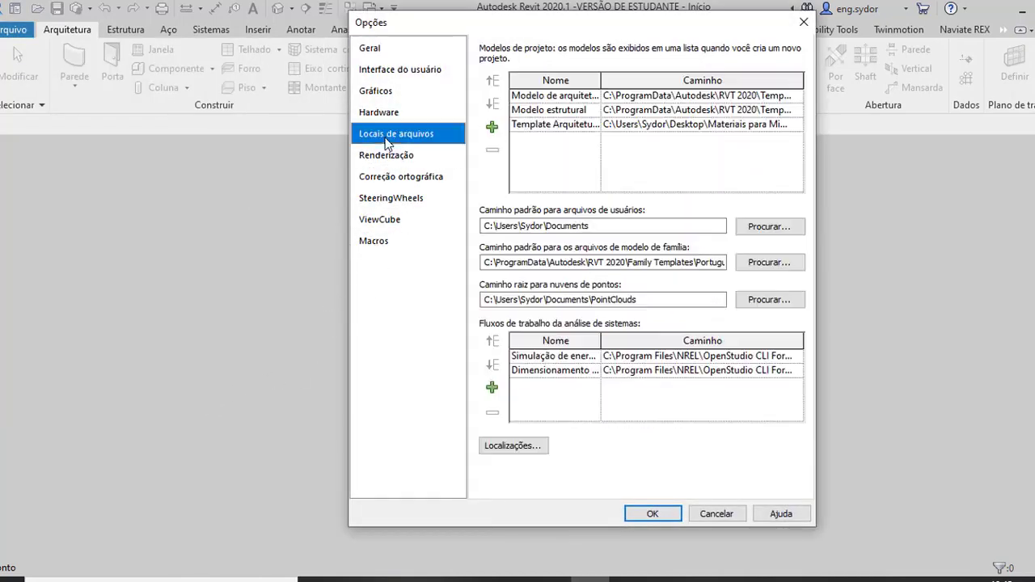
click(534, 116)
click(492, 150)
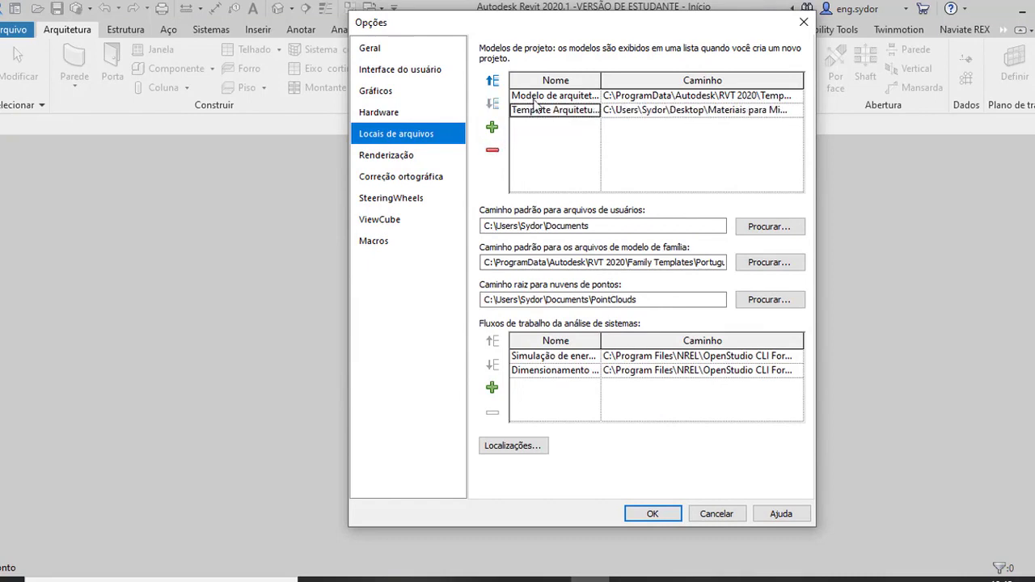
click(533, 97)
click(492, 151)
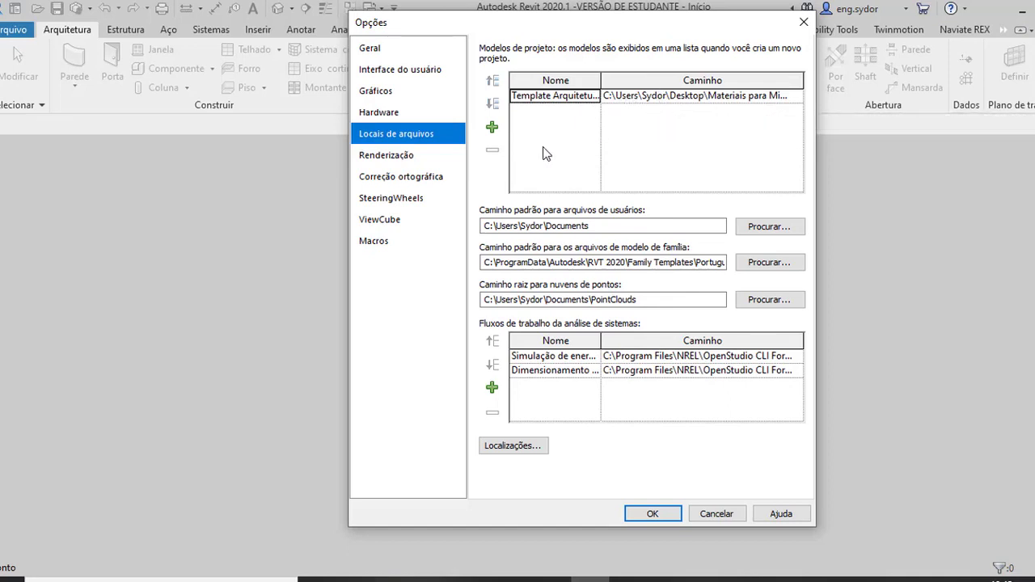
Step: Start adding a project template and browse Local Disk (C:) to the ProgramData folder
click(494, 130)
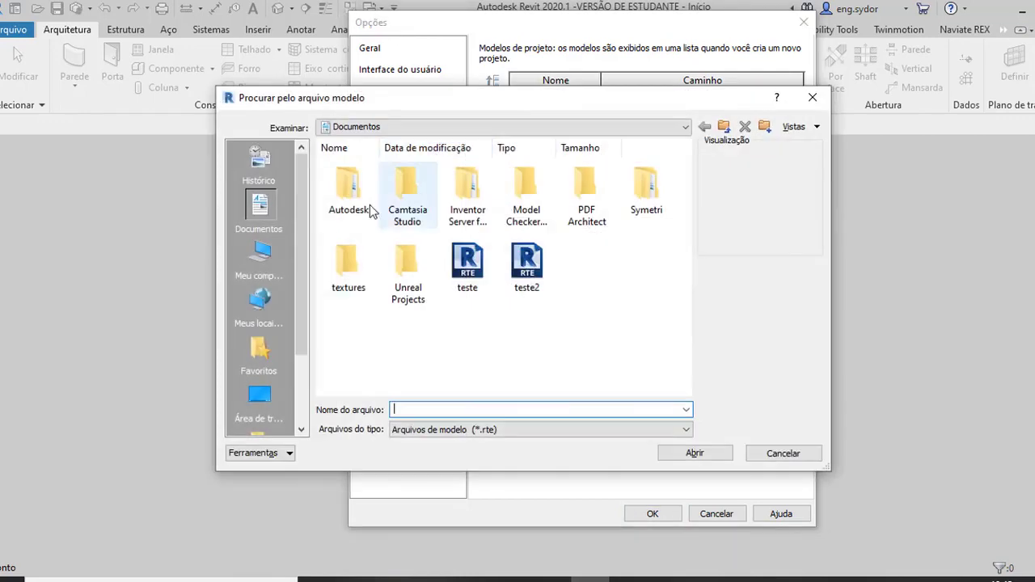
click(260, 257)
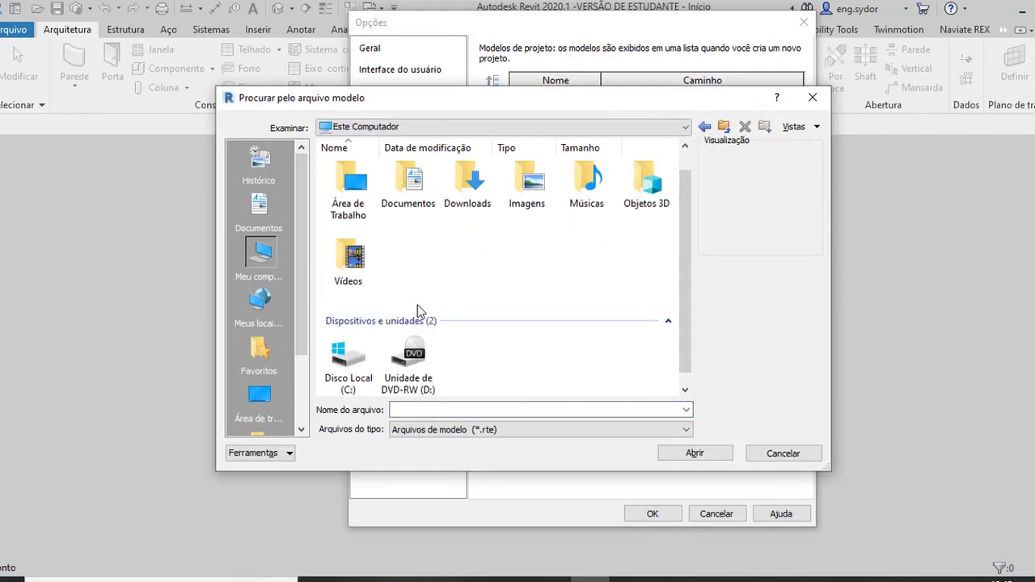
double_click(367, 361)
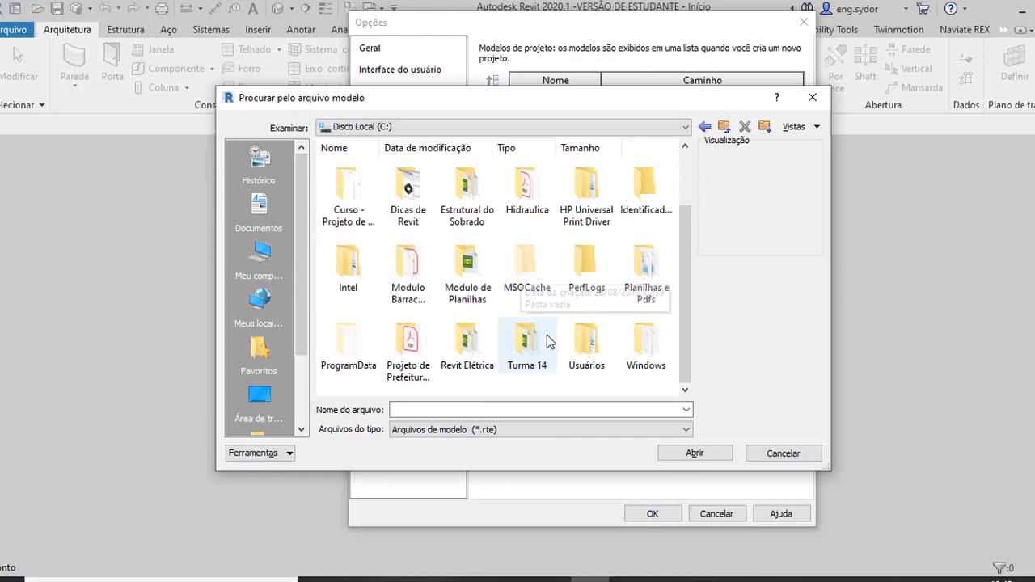
click(352, 346)
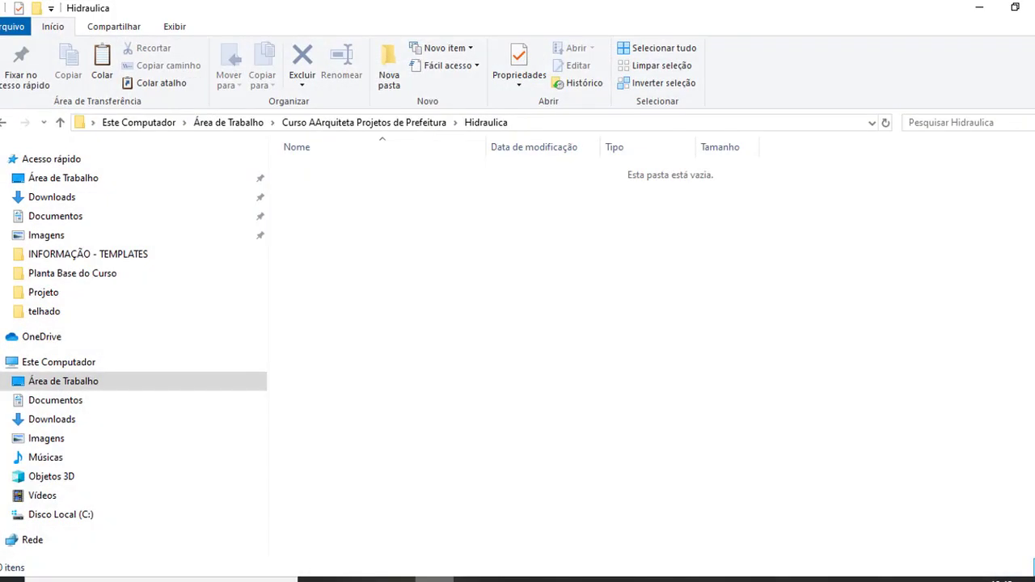
Step: Turn on hidden items in File Explorer's View options, then return to Revit's template browser
click(175, 27)
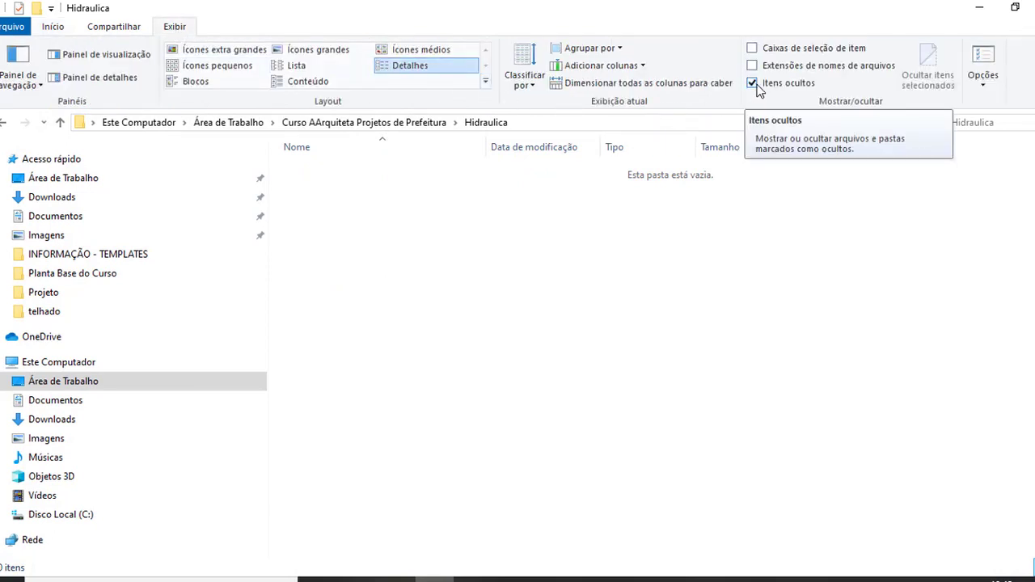
click(591, 579)
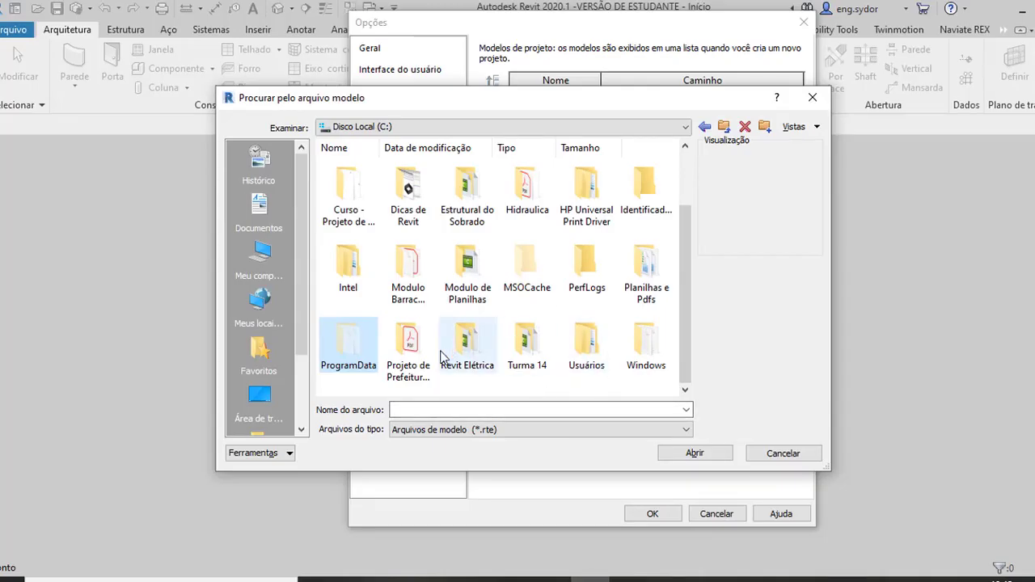
Step: Navigate the template browser through ProgramData and Autodesk into the RVT 2020 folder
double_click(350, 359)
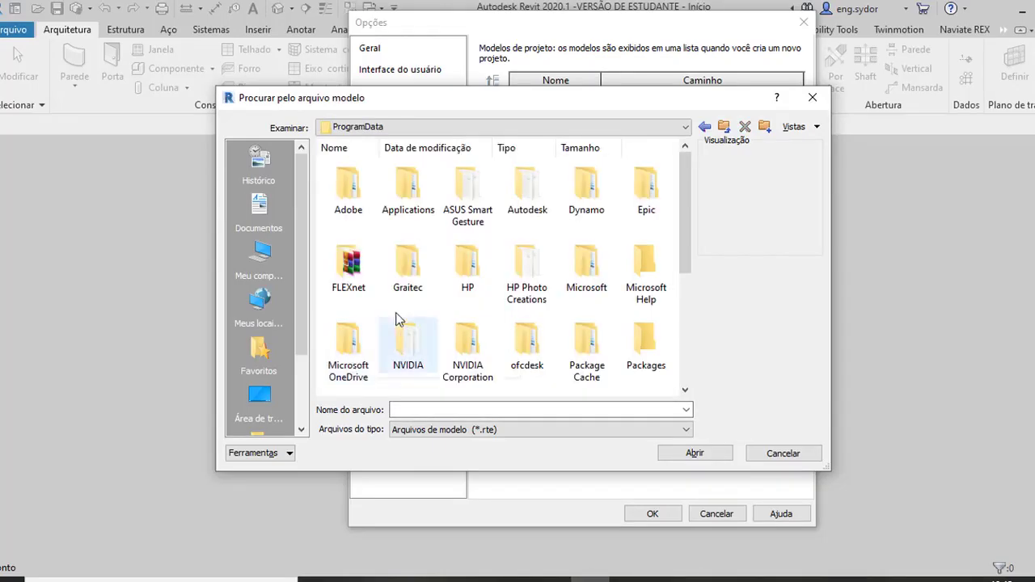
double_click(536, 201)
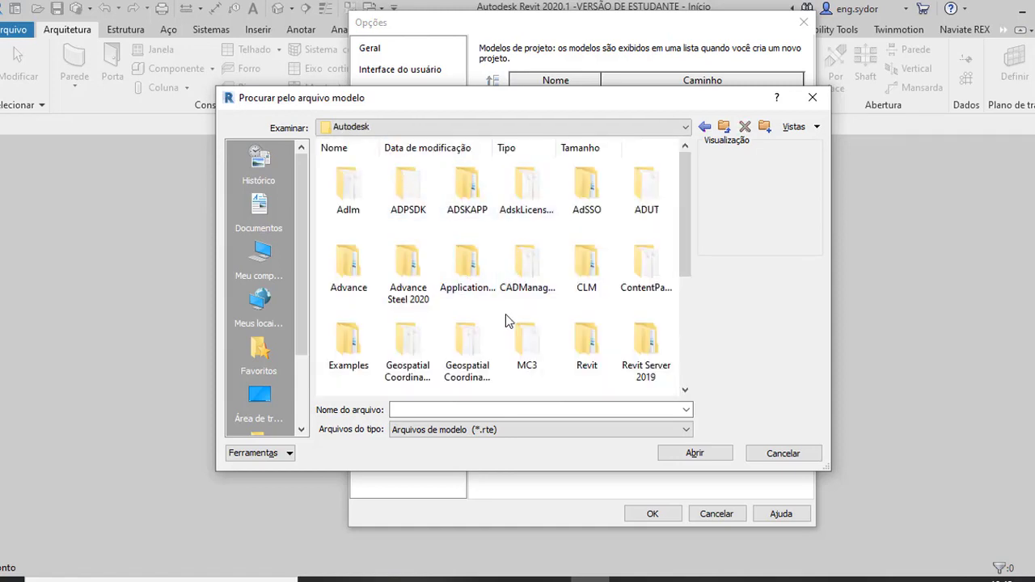
scroll(508, 320, down, 3)
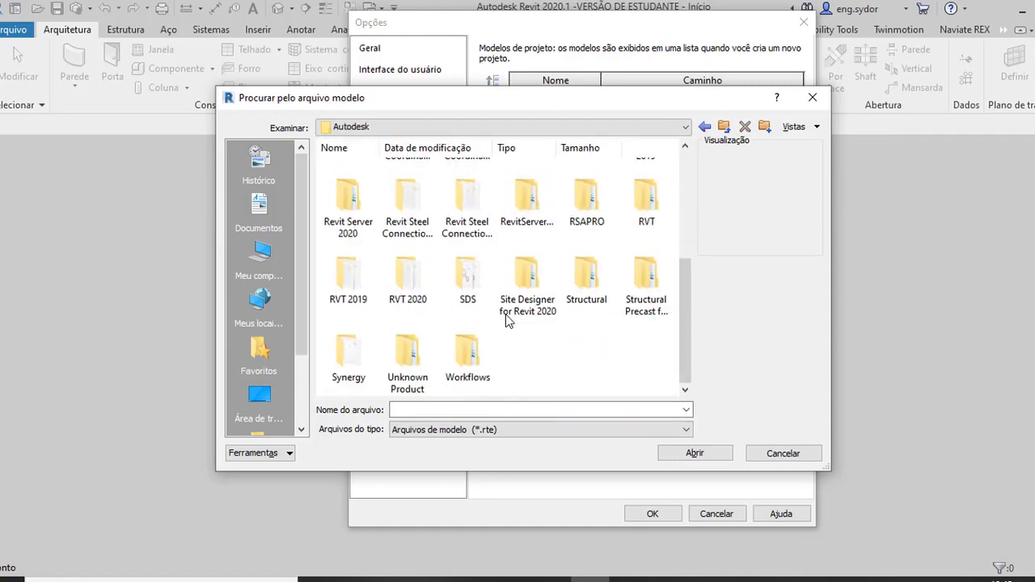
click(350, 288)
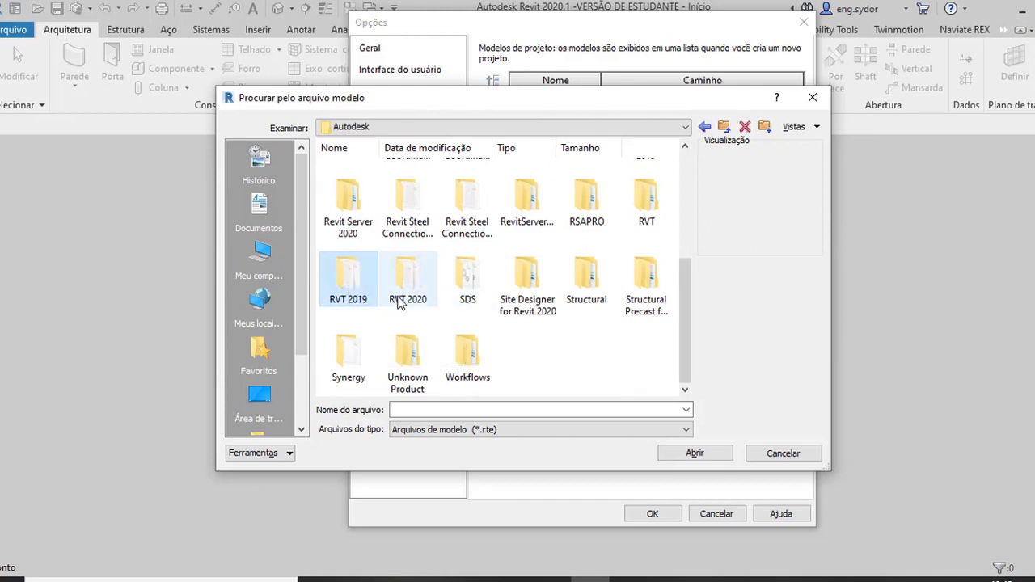
mouse_move(407, 279)
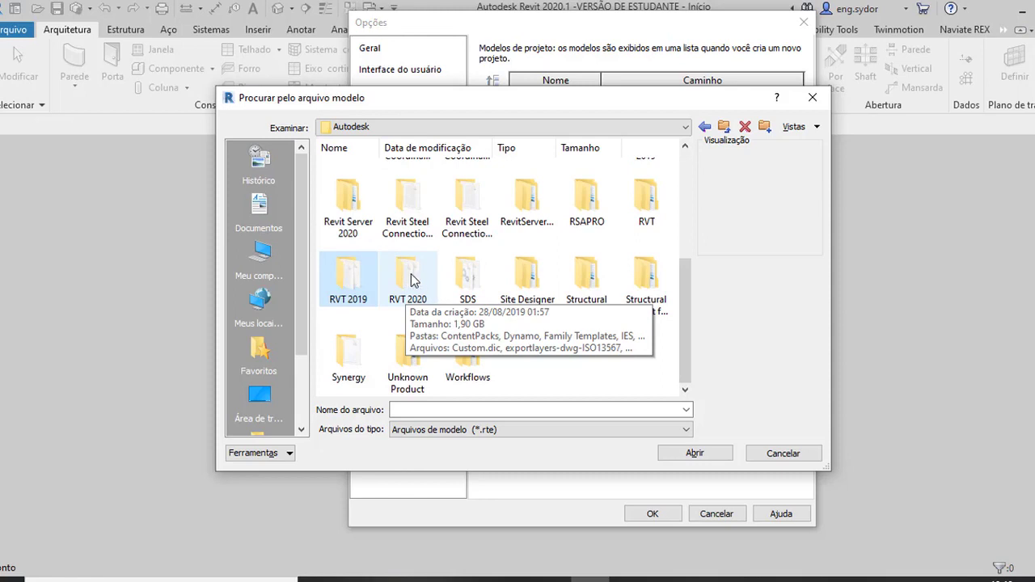
double_click(412, 278)
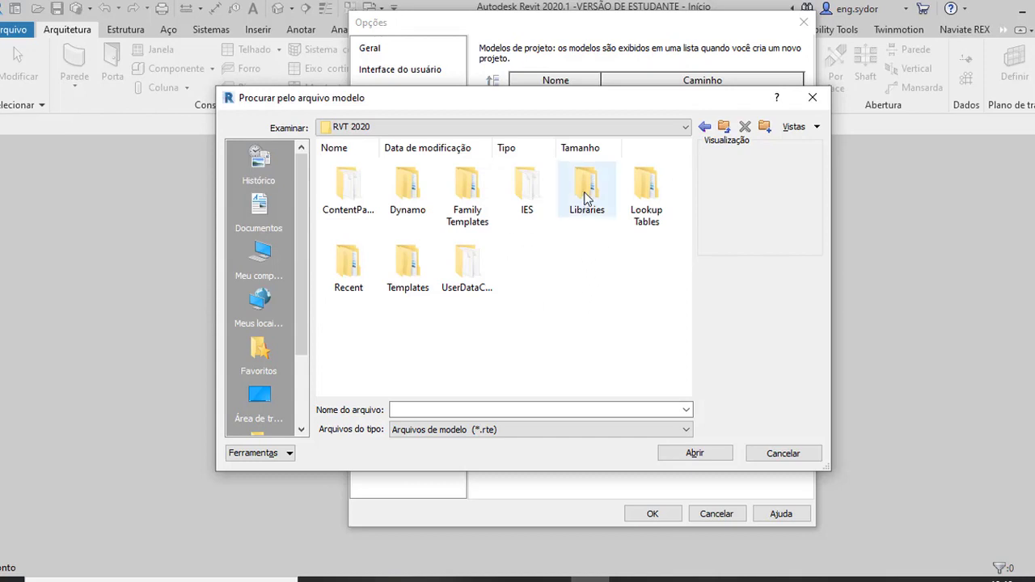
Step: Open Templates > Brazil and preview the Brazilian templates, from Construction through Systems
double_click(414, 272)
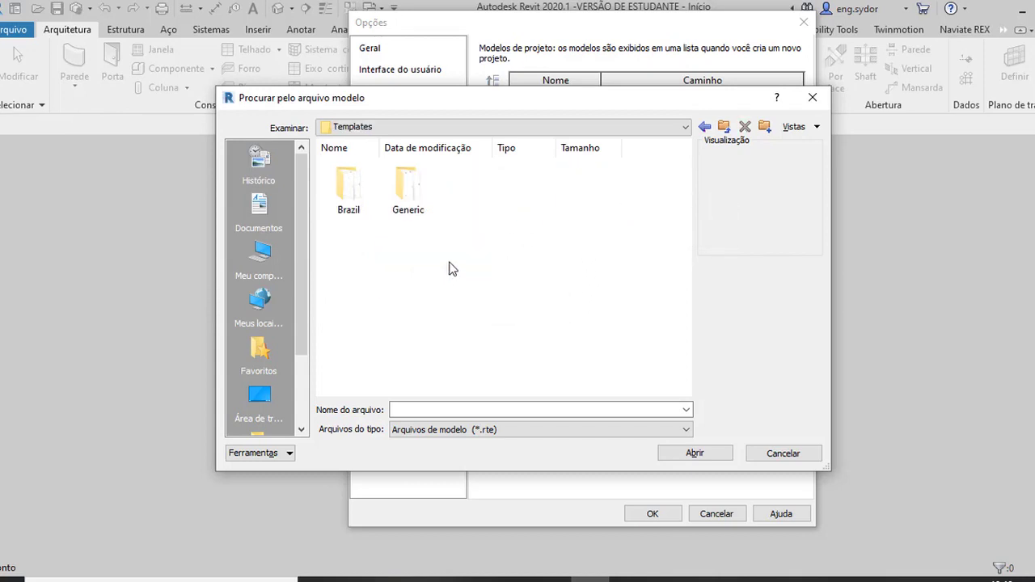
double_click(347, 194)
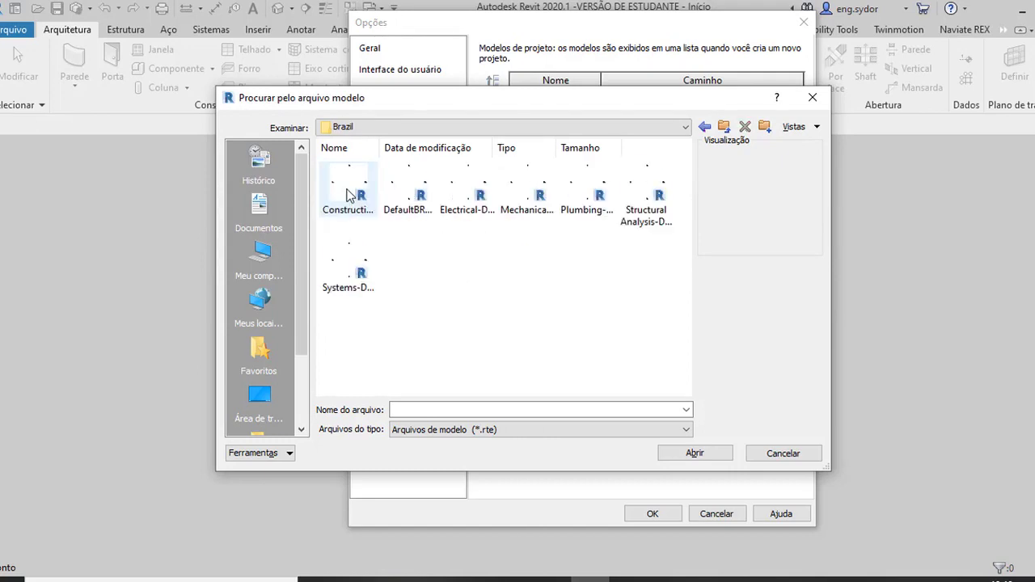
click(356, 198)
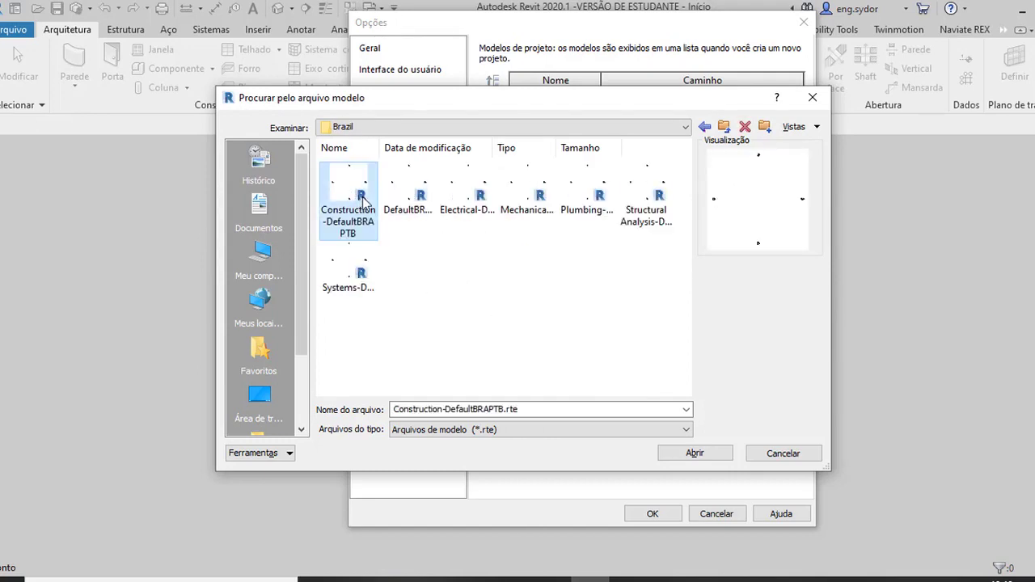
click(408, 198)
click(461, 196)
click(526, 198)
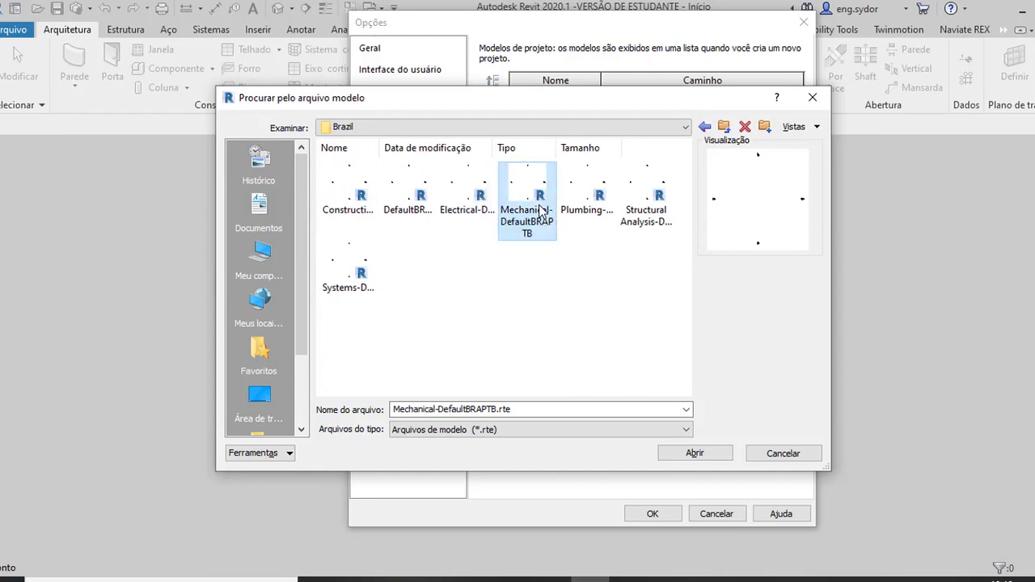
click(586, 198)
click(645, 203)
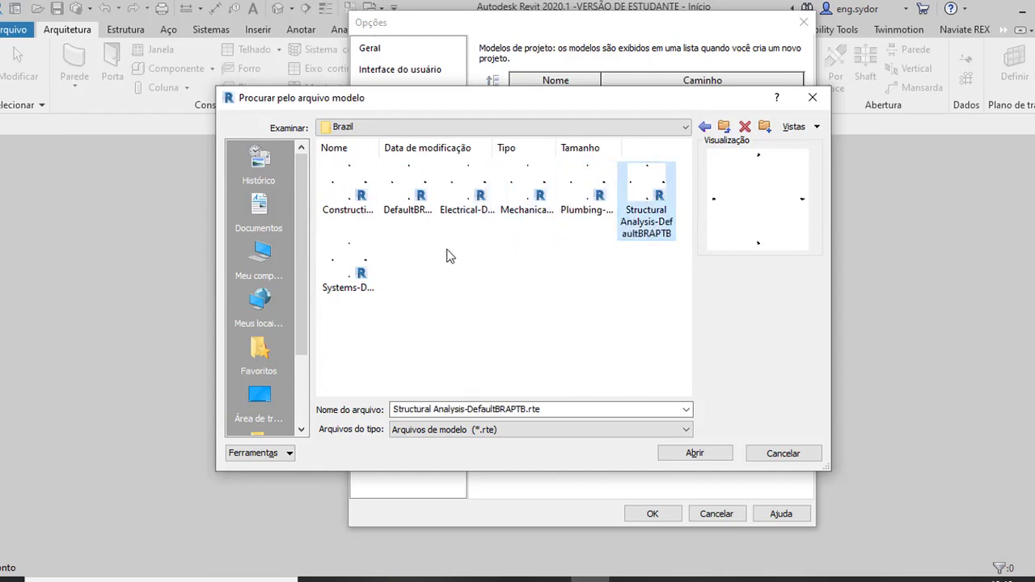
click(361, 265)
Step: Select Plumbing-DefaultBRAPTB.rte and add it to the project template list
click(492, 289)
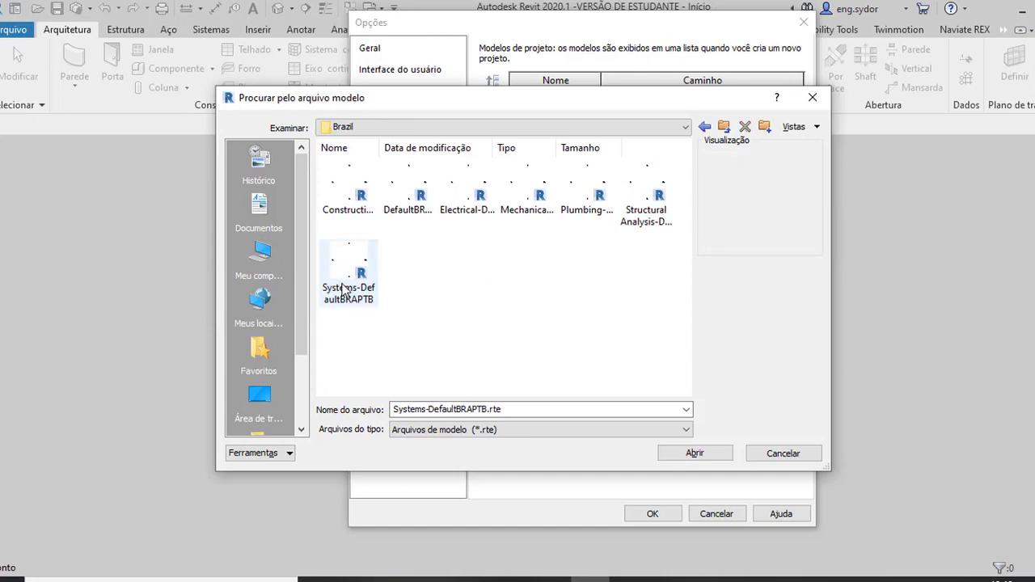
click(347, 283)
click(587, 198)
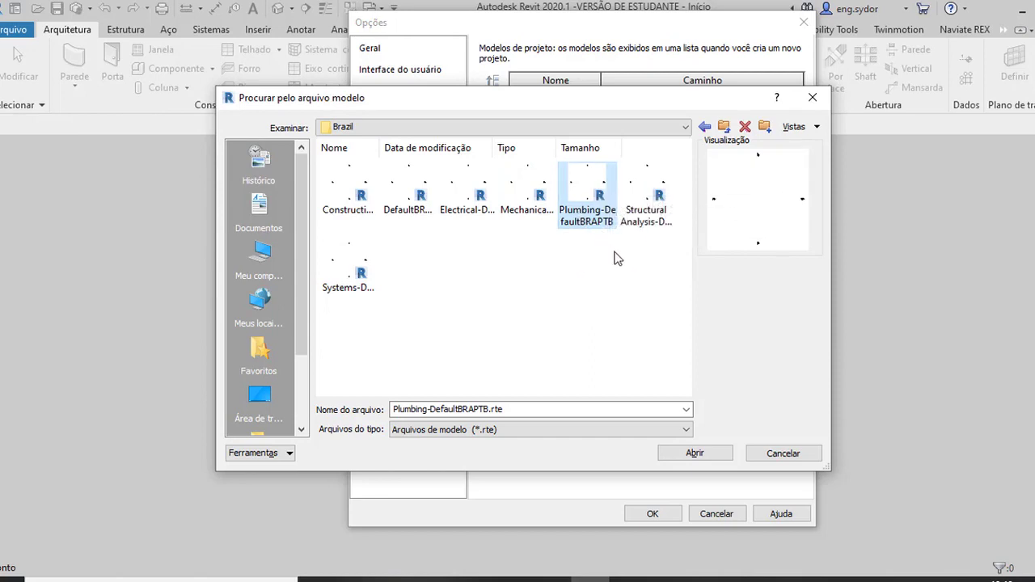
click(728, 453)
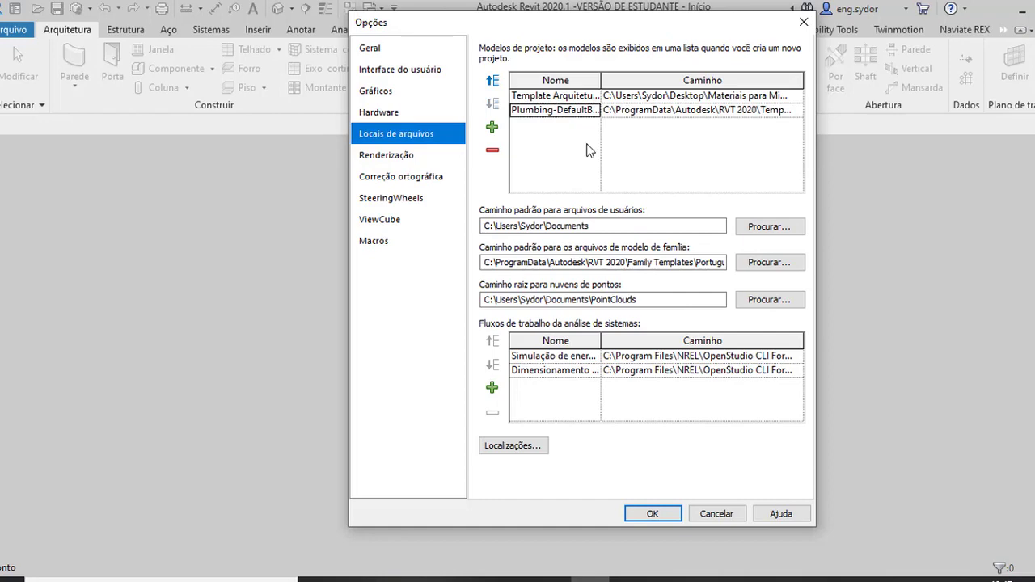
Step: Save the template list and create Projeto1 from the Plumbing-DefaultBRAPTB template
click(657, 515)
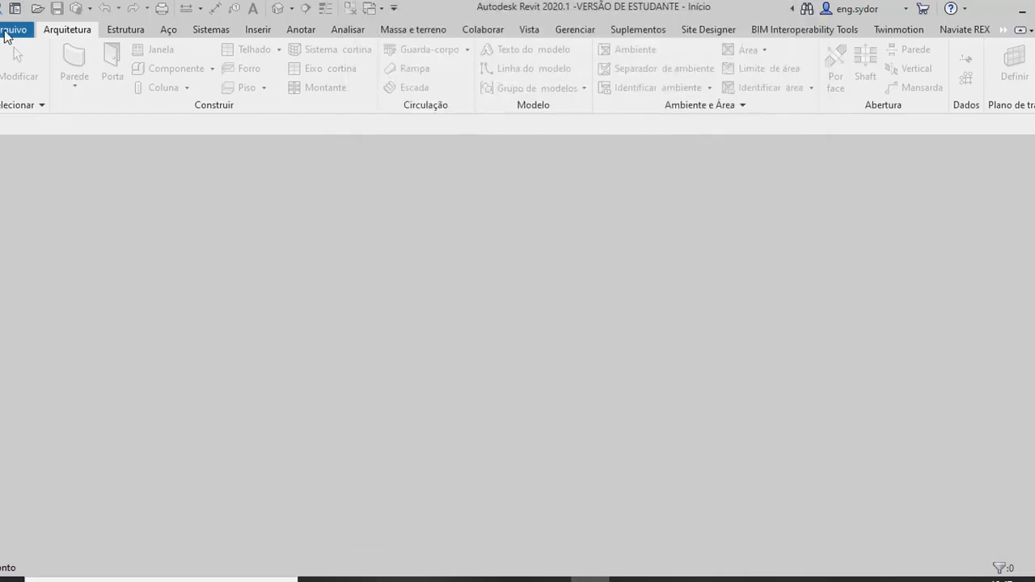
click(10, 30)
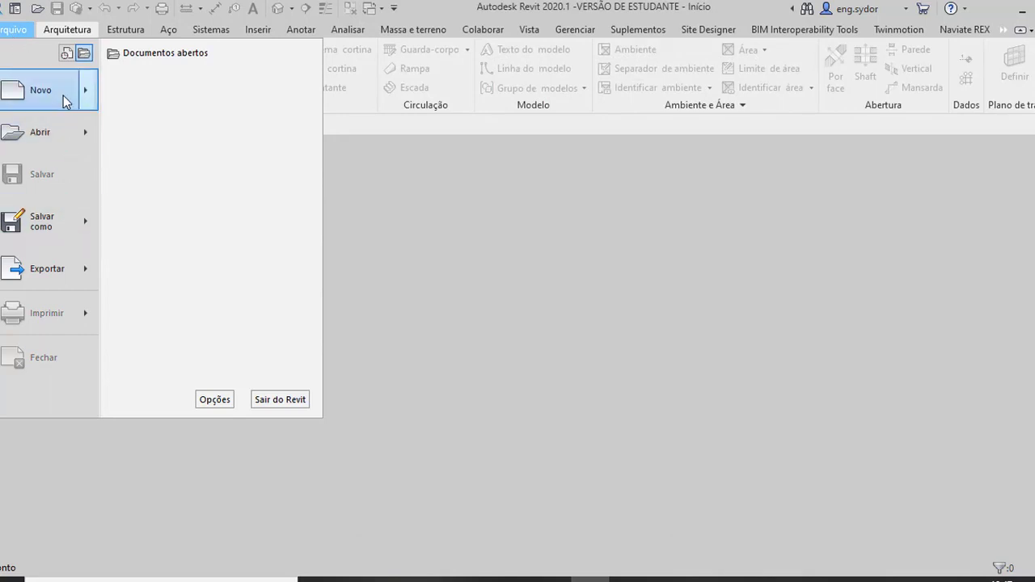
mouse_move(41, 90)
click(147, 101)
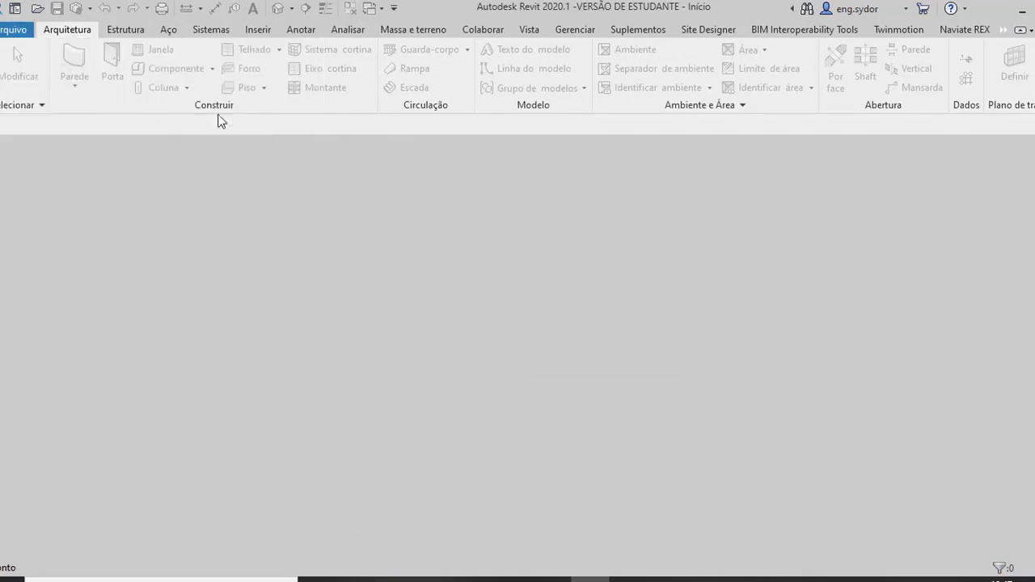
click(586, 266)
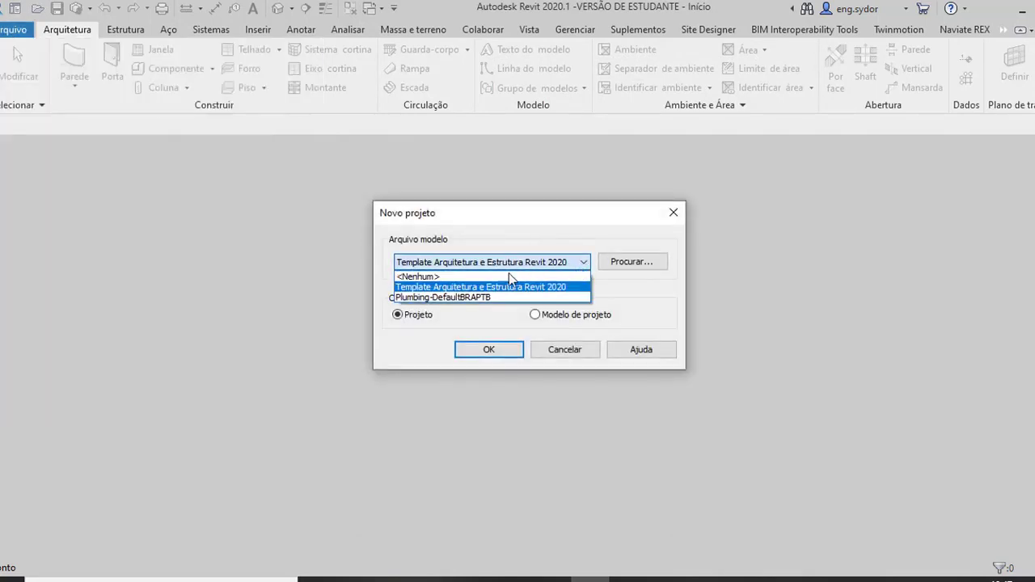
click(442, 298)
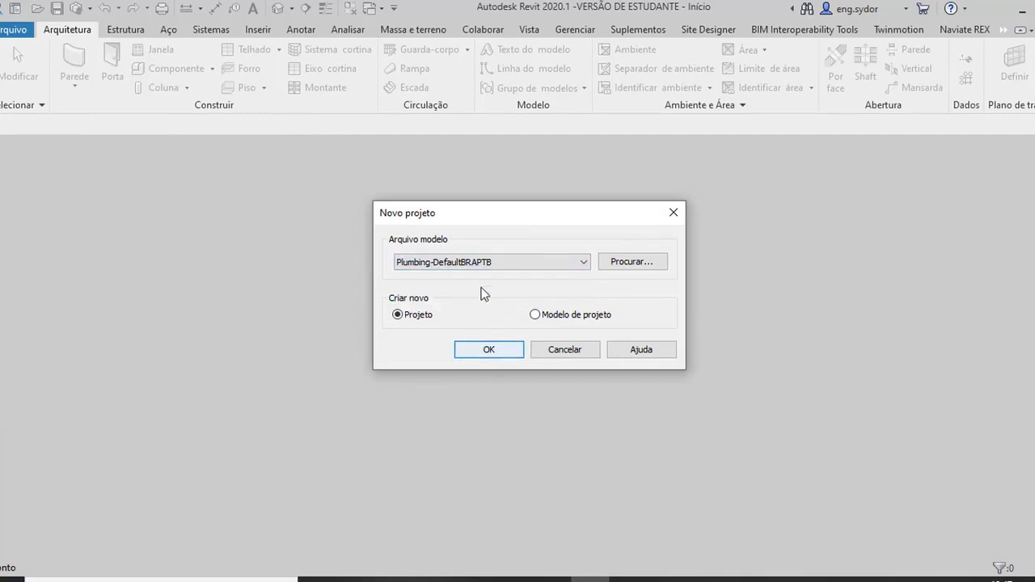
click(483, 349)
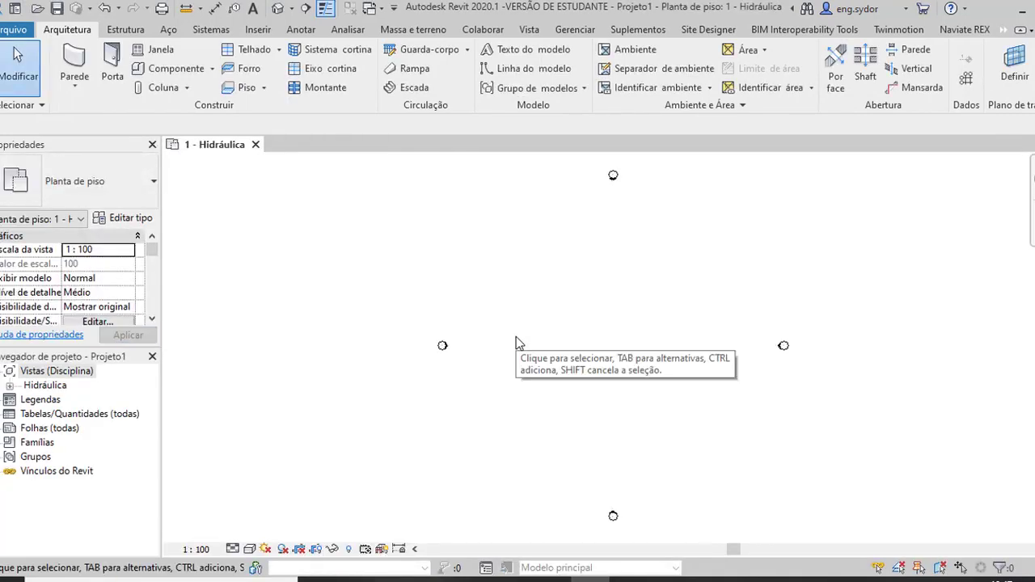
Step: Save the project as template 'Hidraulica 2020' (.rte) in the Brazil templates folder
click(15, 30)
mouse_move(42, 221)
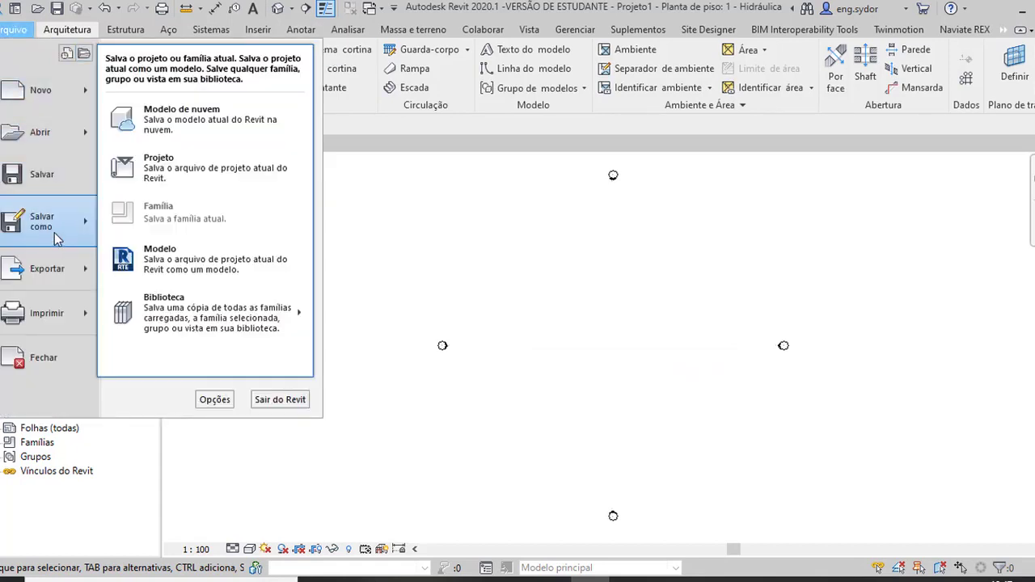
click(120, 272)
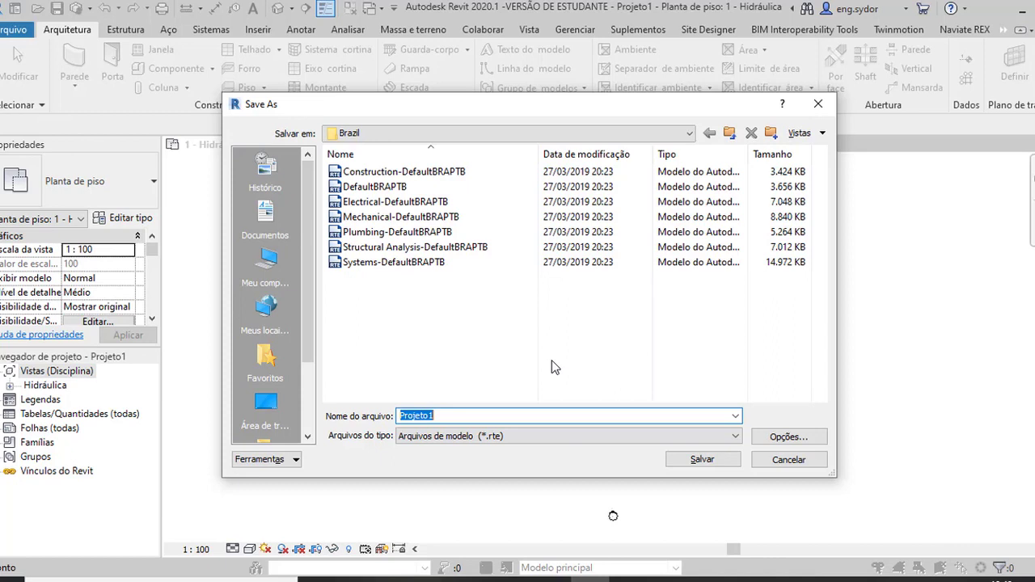
text(Hidrau)
text(lica 2020)
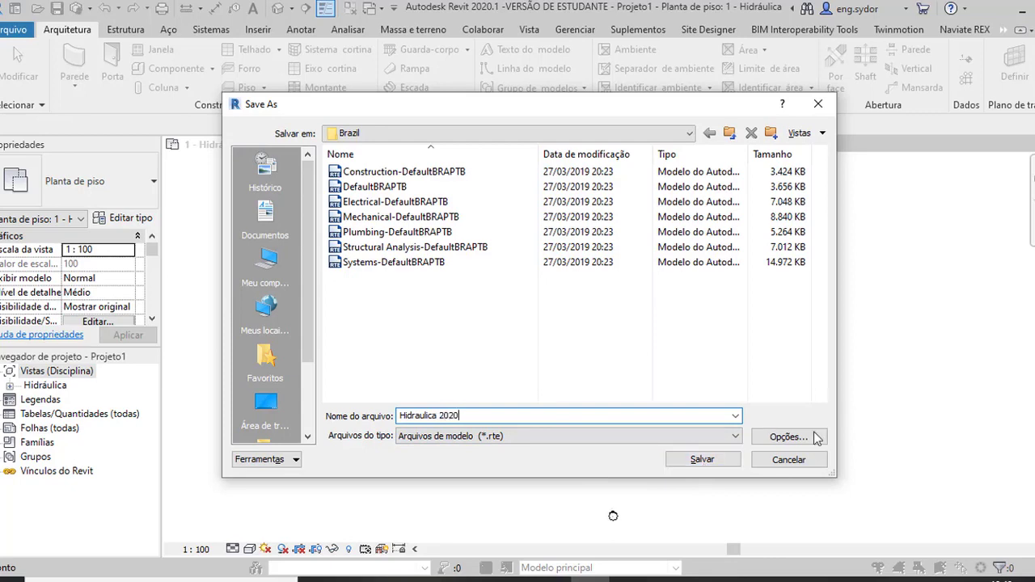
click(726, 459)
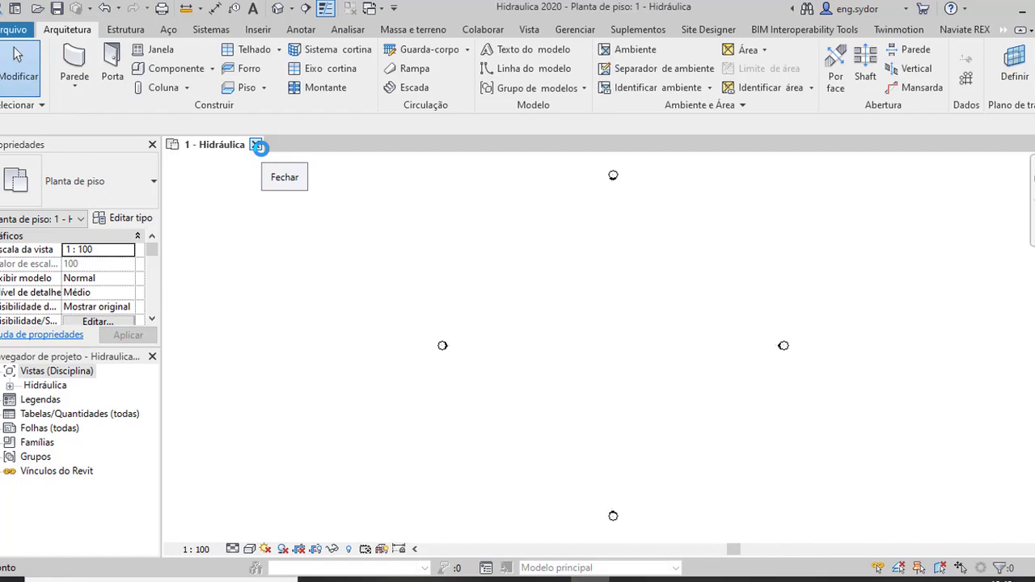
Step: Close the template's 1 - Hidráulica view and leave the start screen for the empty workspace
click(256, 148)
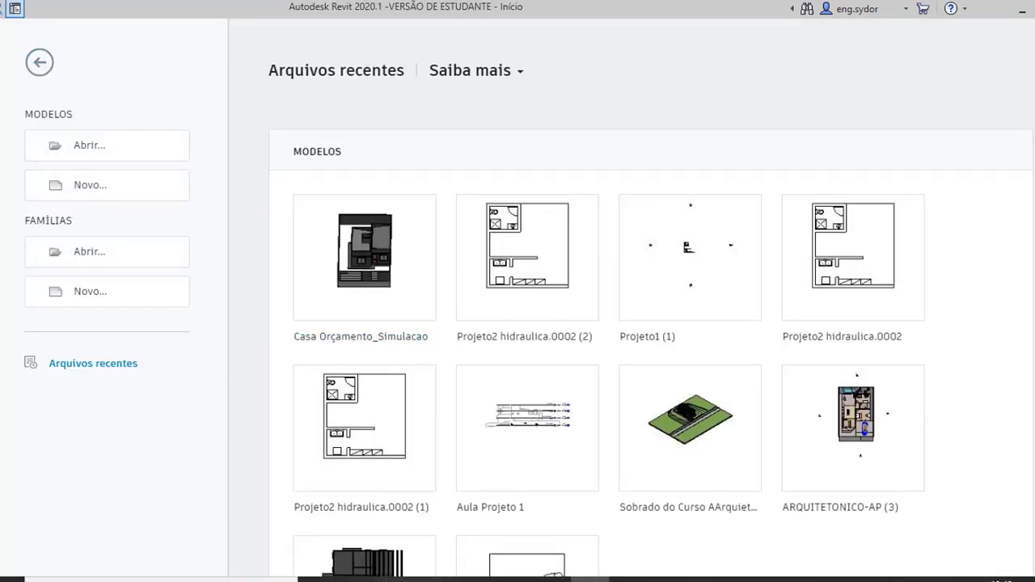
click(14, 8)
click(139, 97)
click(39, 68)
click(14, 9)
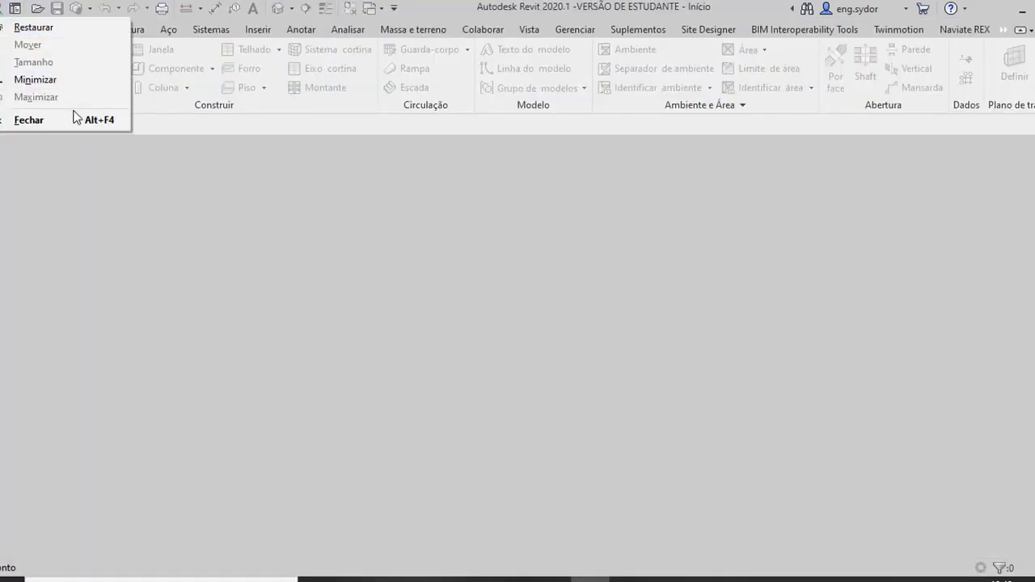
click(134, 185)
Step: Open Revit's Options dialog from the File menu
click(19, 33)
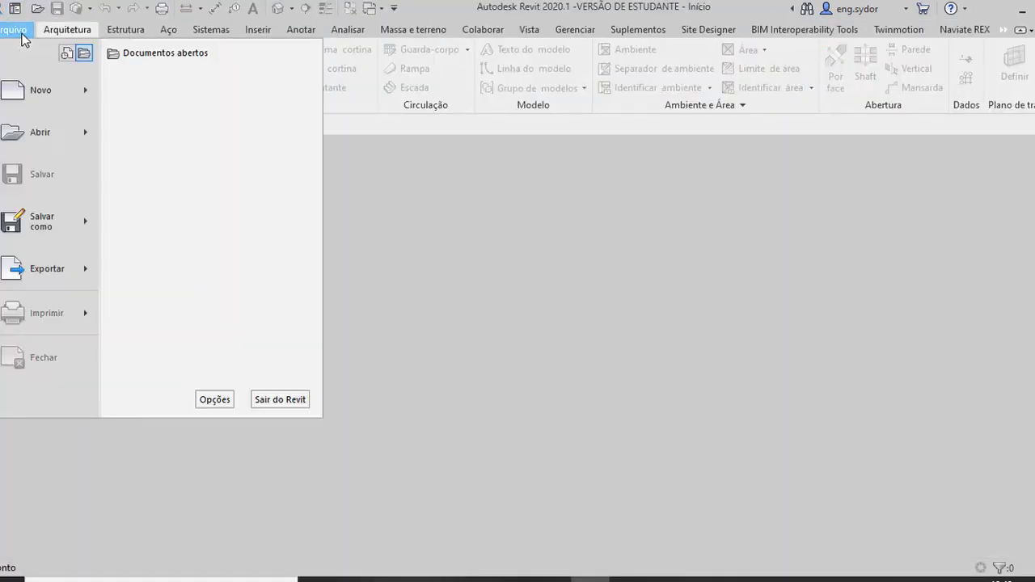
click(451, 285)
click(18, 29)
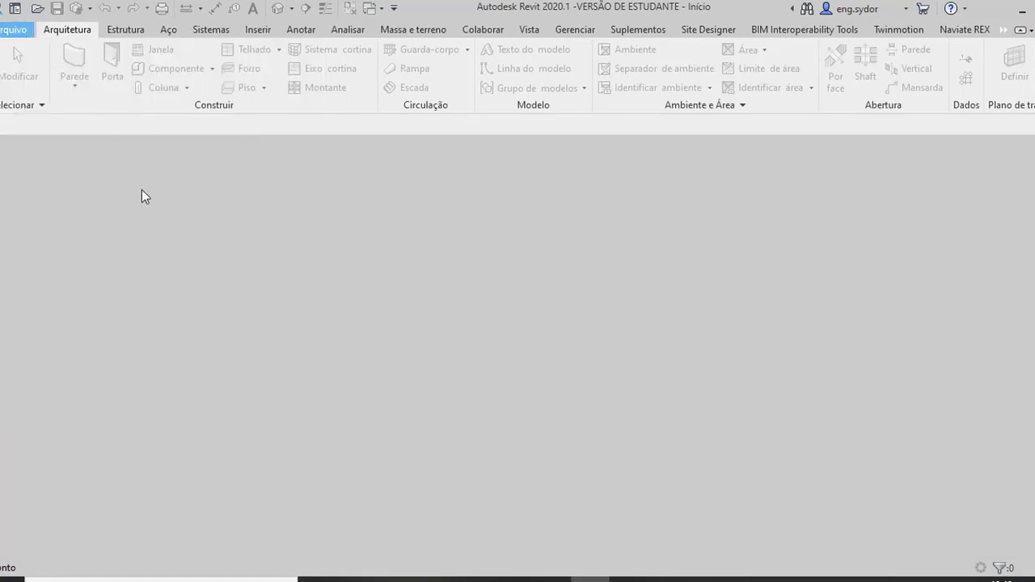
click(224, 394)
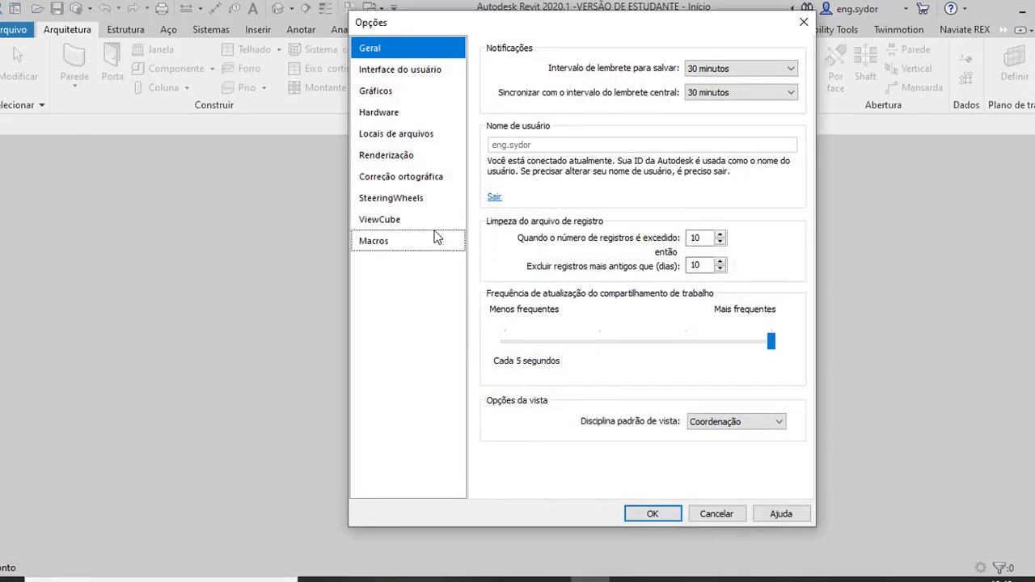
Step: In File Locations, replace Plumbing-DefaultBRAPTB with Hidraulica 2020 and confirm with OK
click(388, 132)
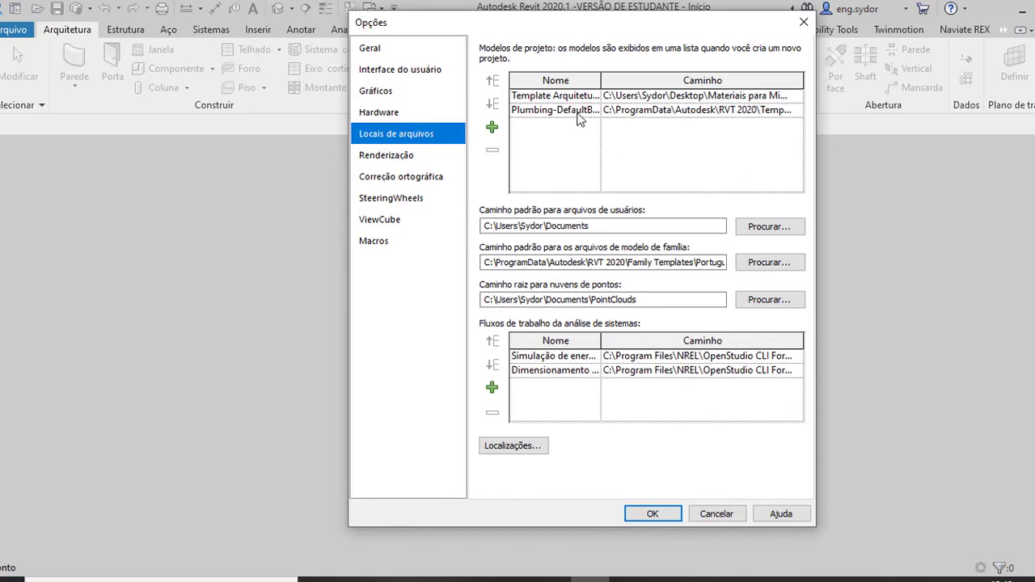
click(578, 114)
click(493, 153)
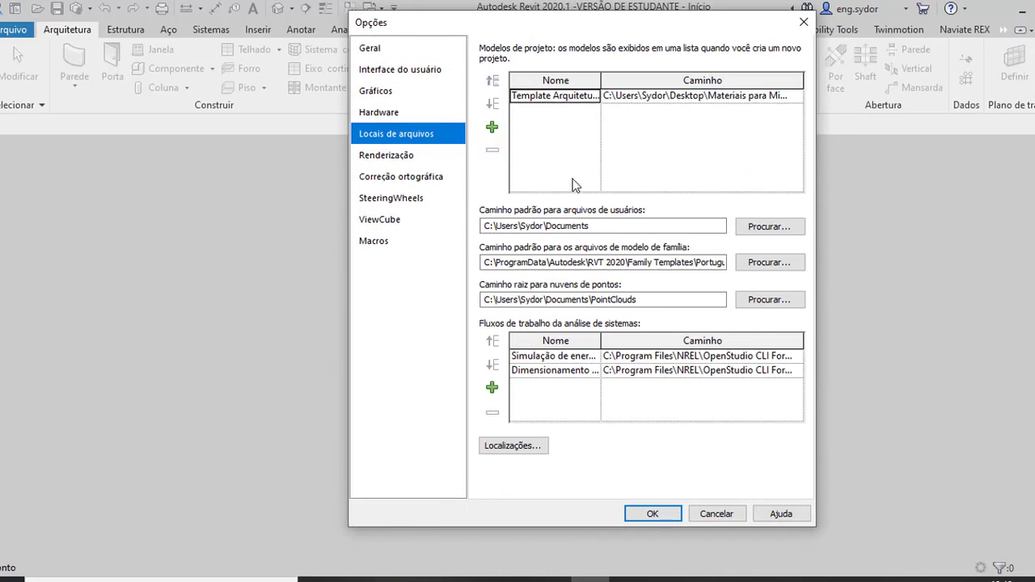
click(492, 127)
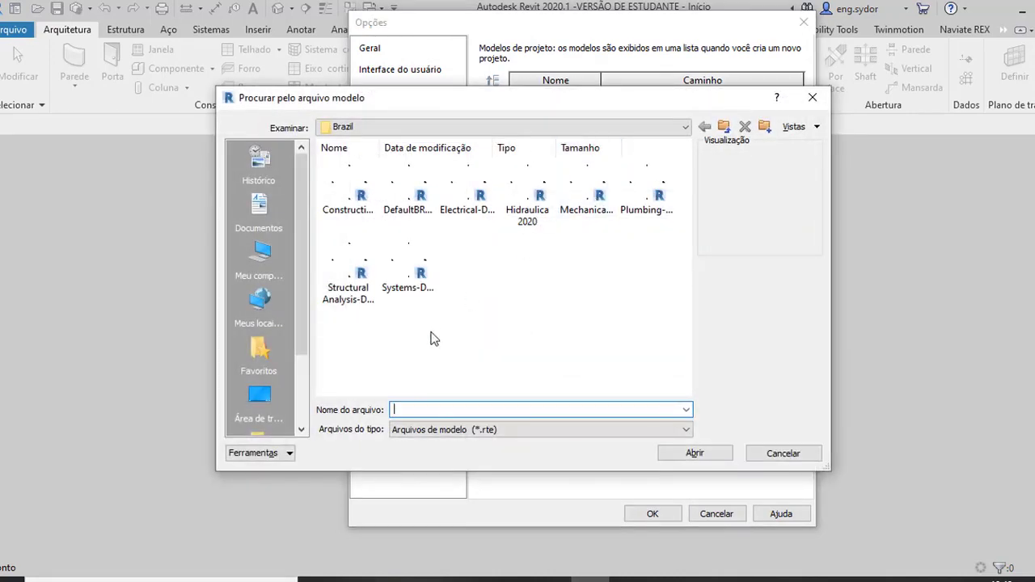
click(540, 196)
click(694, 452)
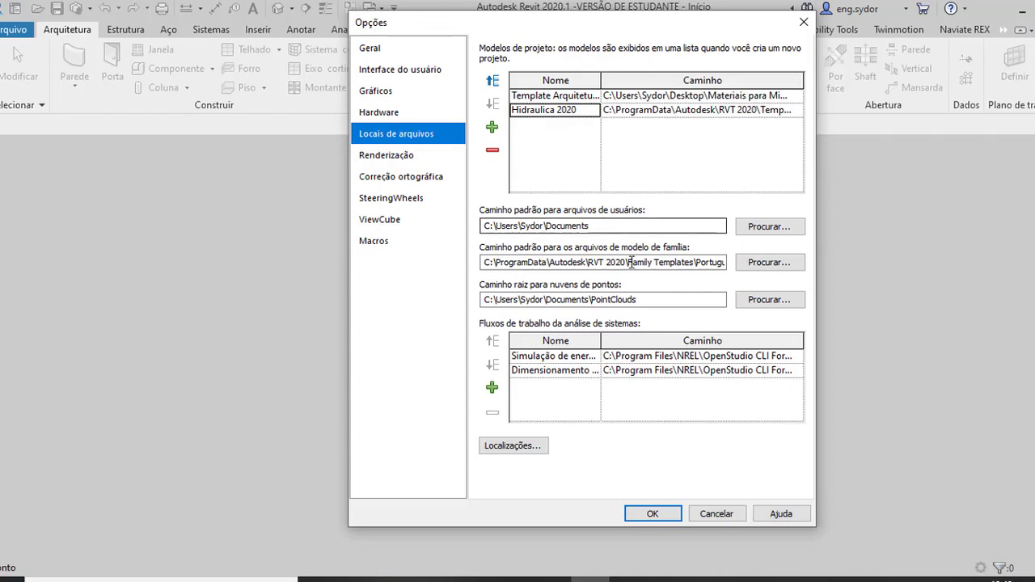
click(653, 514)
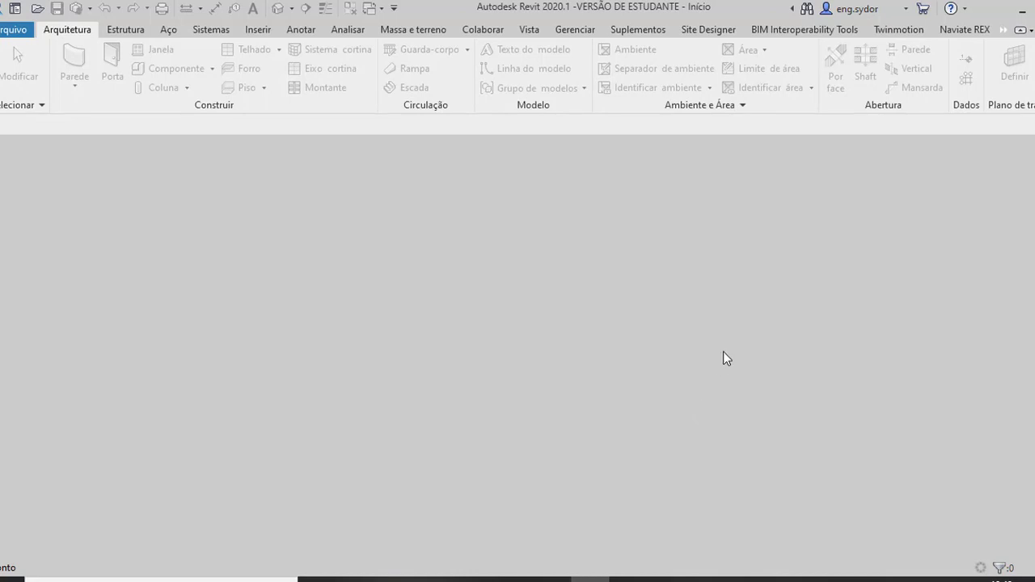
Step: Create Projeto2 from the Hidraulica 2020 template via File > New > Project
click(16, 30)
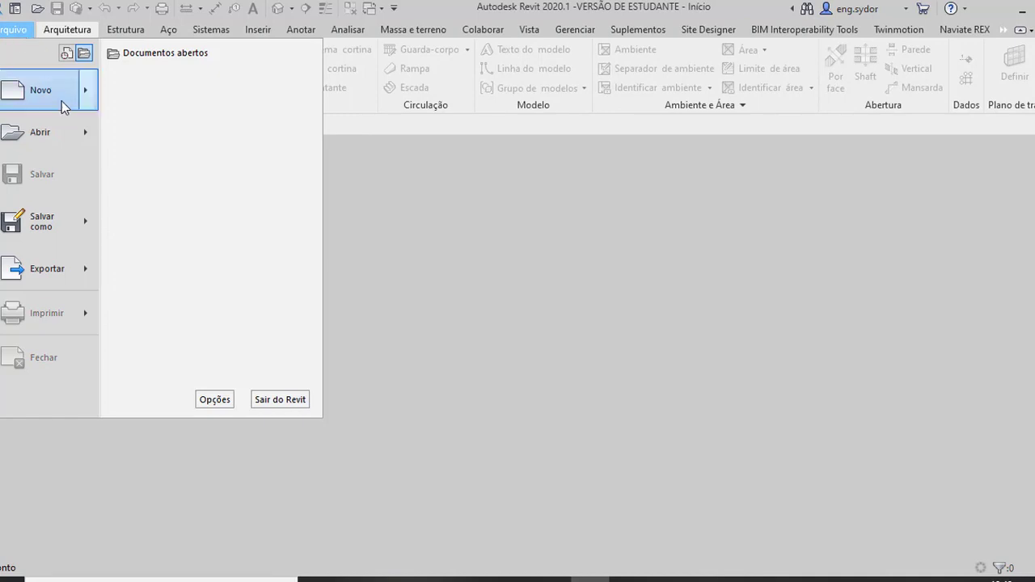
mouse_move(84, 90)
click(148, 101)
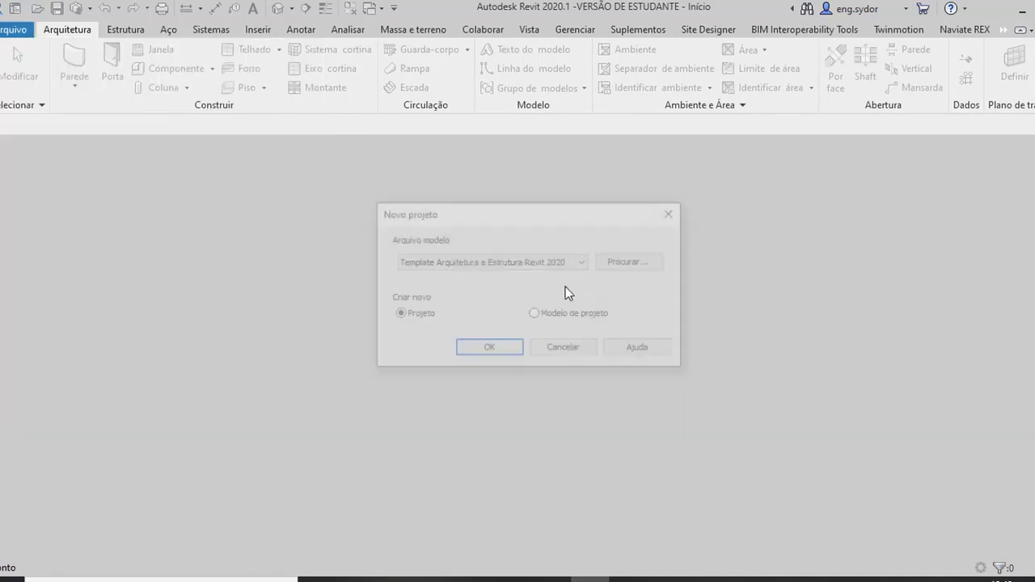
click(584, 262)
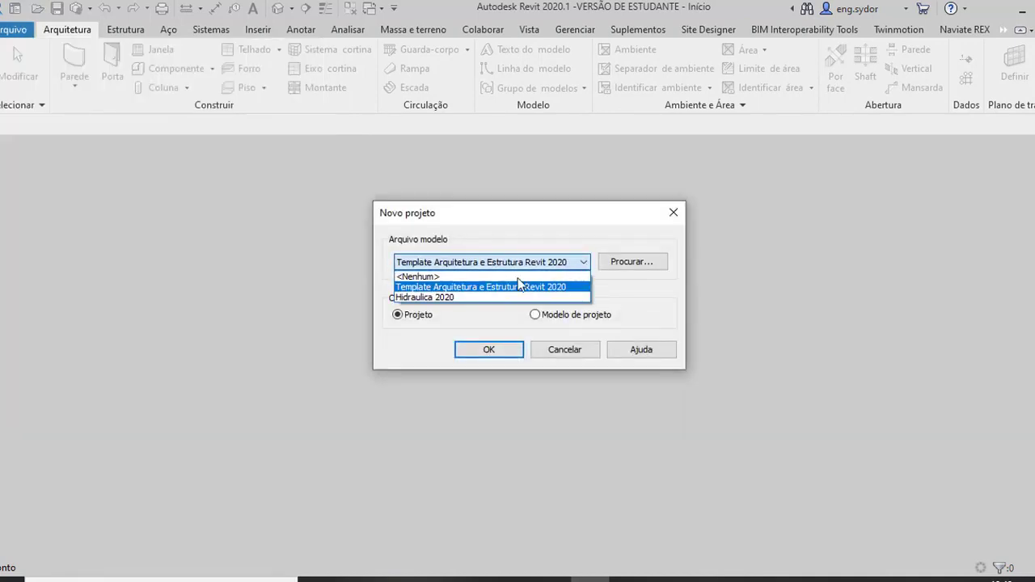
click(453, 297)
click(490, 350)
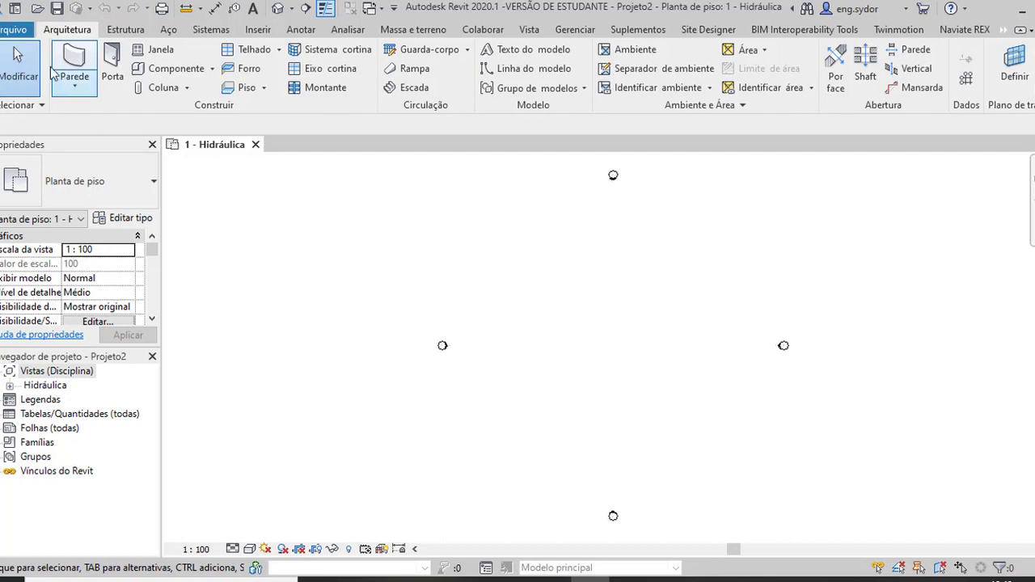
Step: Start saving the new project and browse to the C: drive's Curso - Projeto de Prefeitura em Revit folder
click(13, 34)
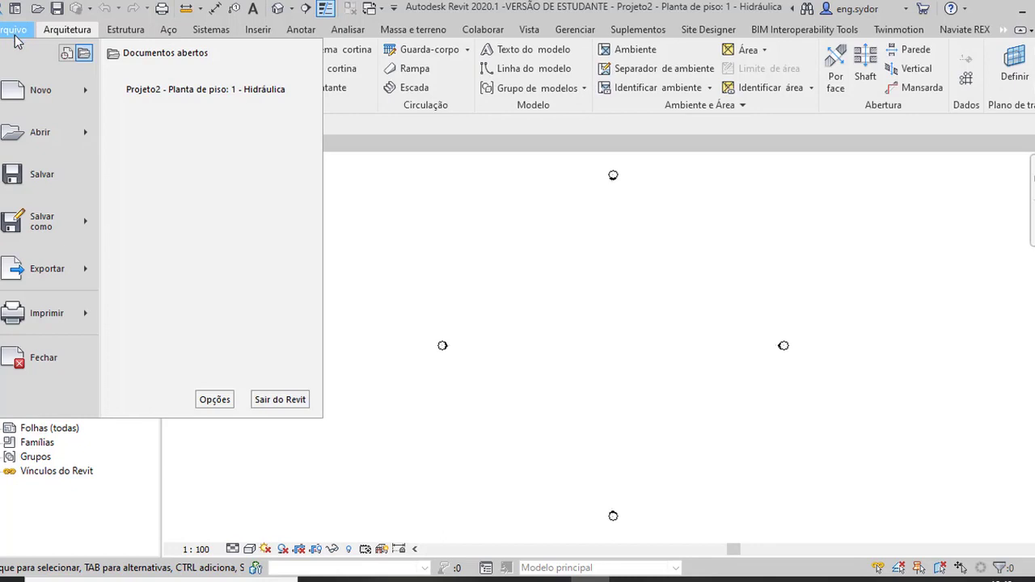
click(63, 173)
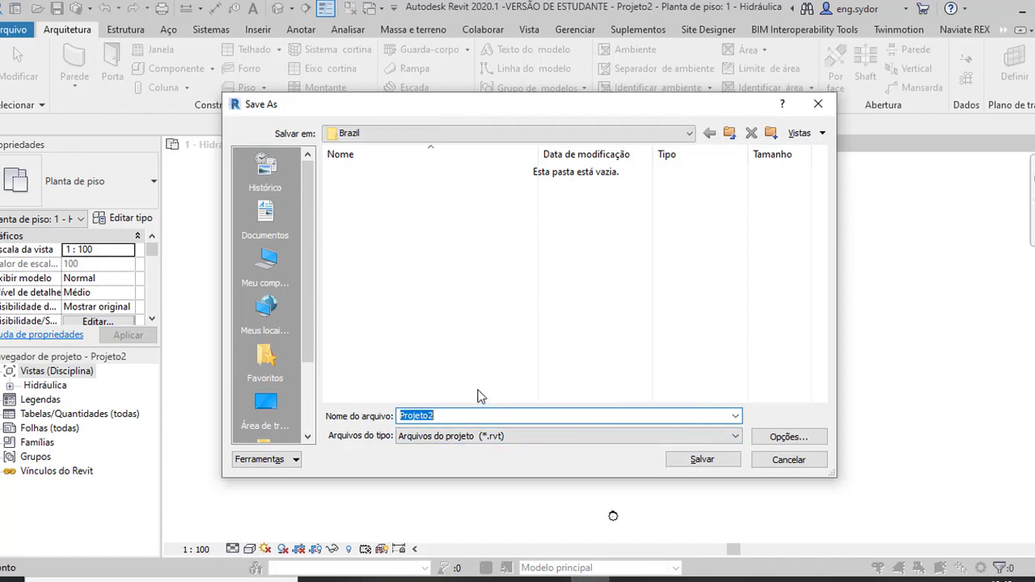
click(269, 270)
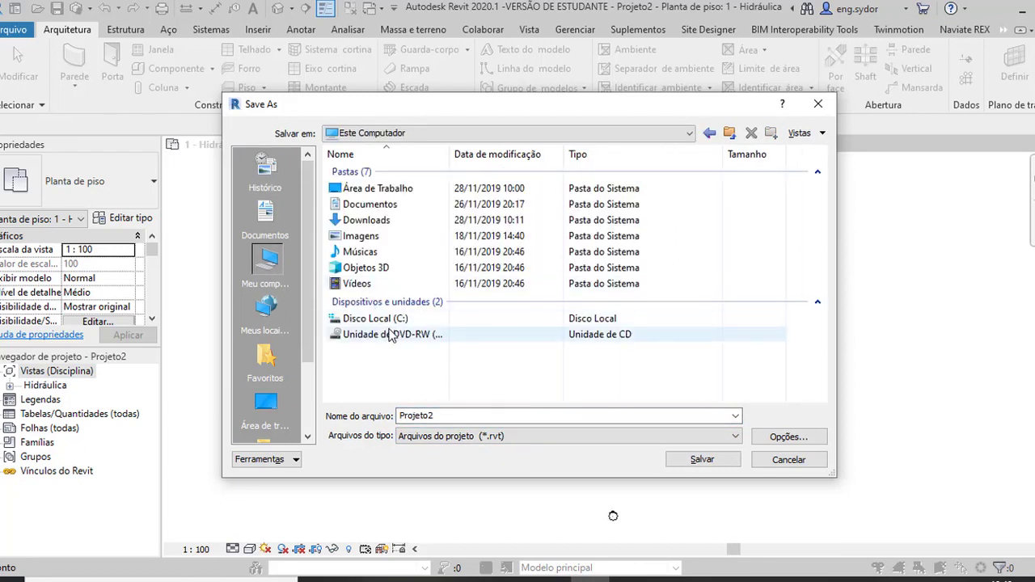
double_click(393, 319)
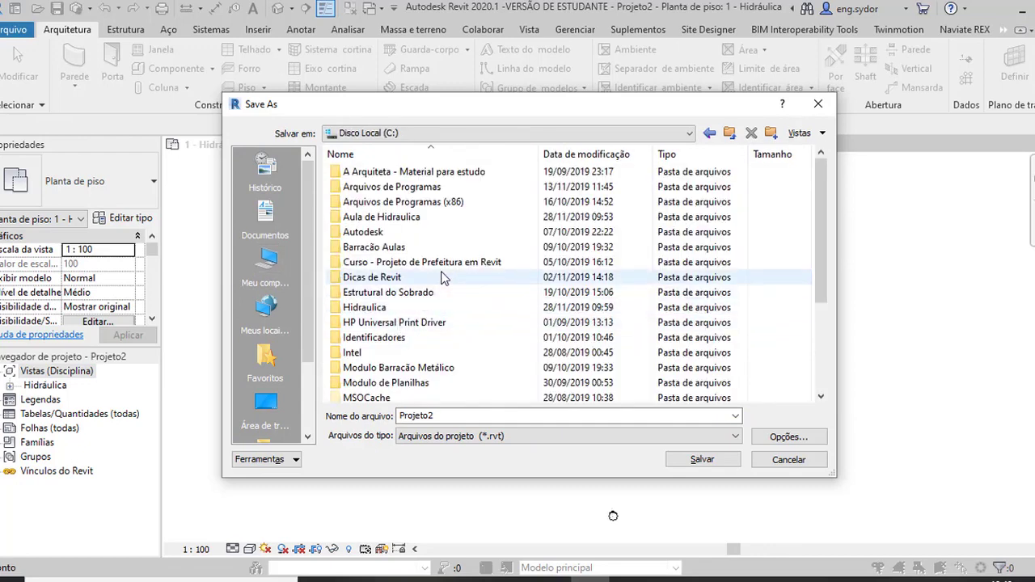
double_click(443, 267)
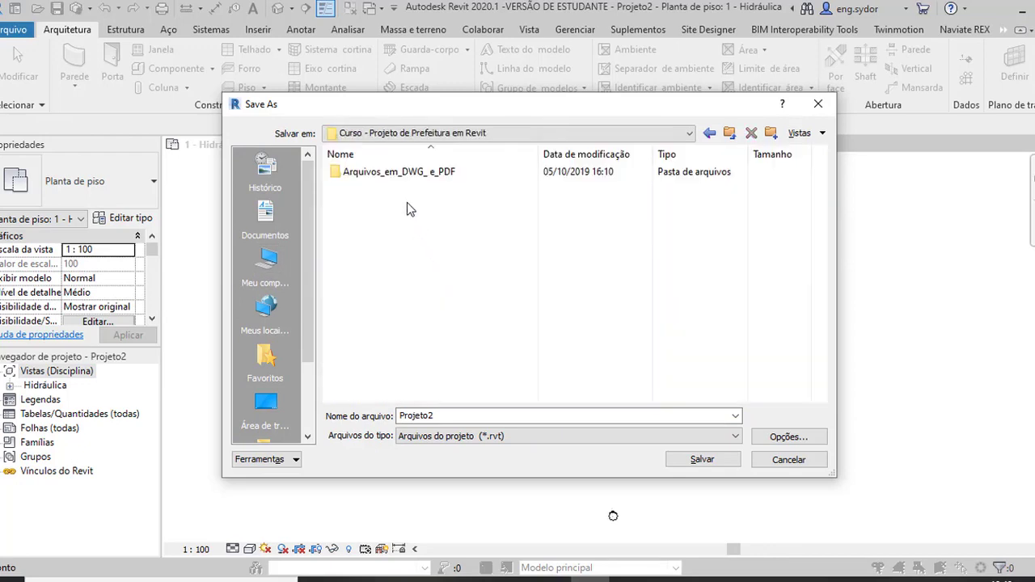
Step: Point the Save As dialog to Desktop > Curso AArquiteta Projetos de Prefeitura > Hidraulica instead
click(710, 134)
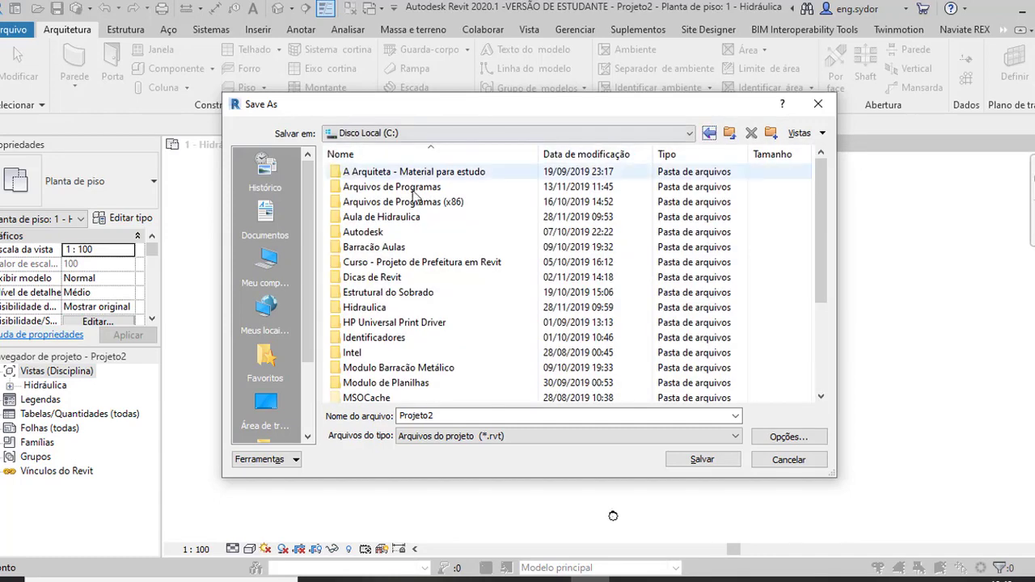
click(266, 406)
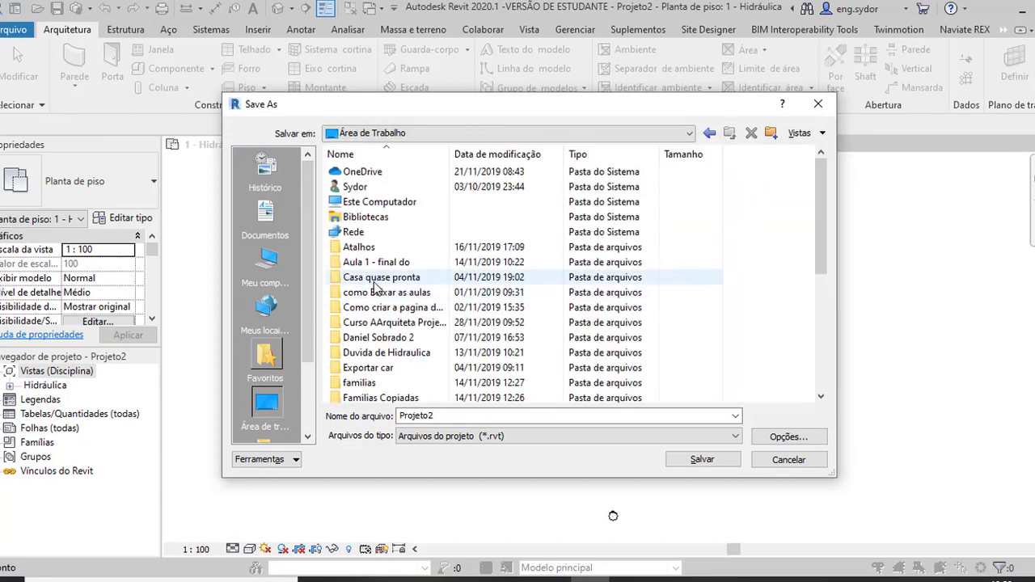
double_click(396, 319)
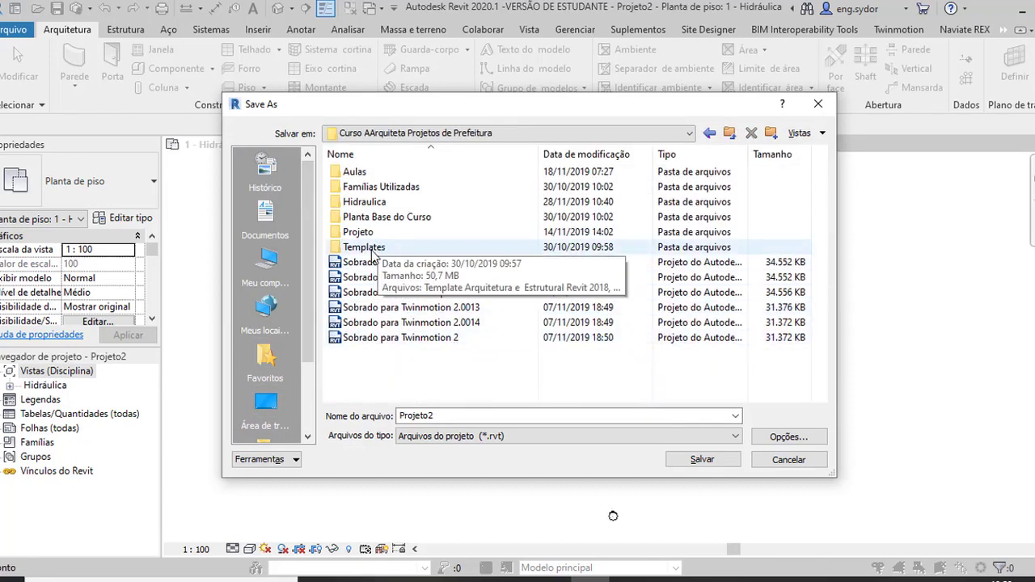
click(365, 208)
double_click(366, 209)
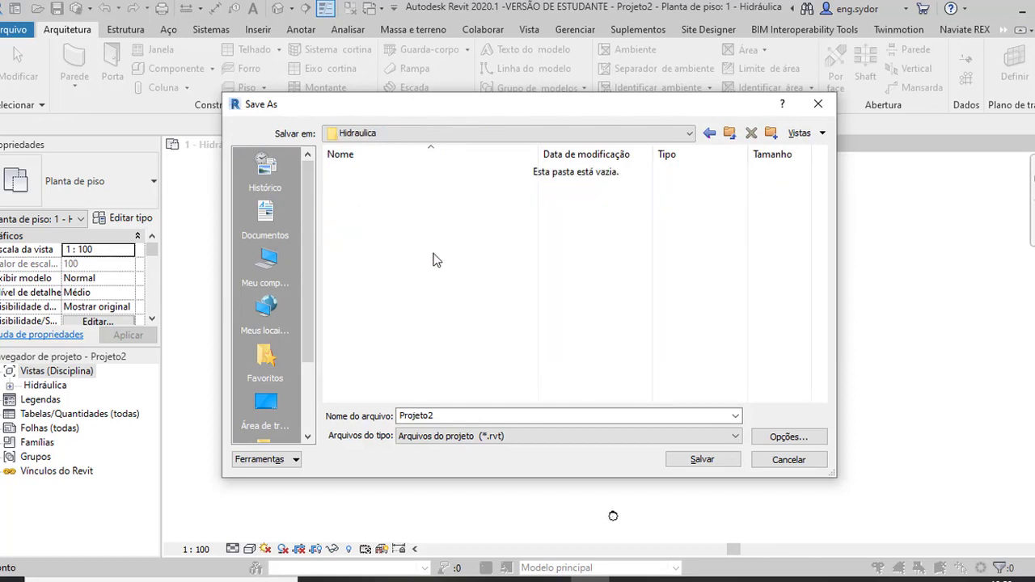
double_click(488, 416)
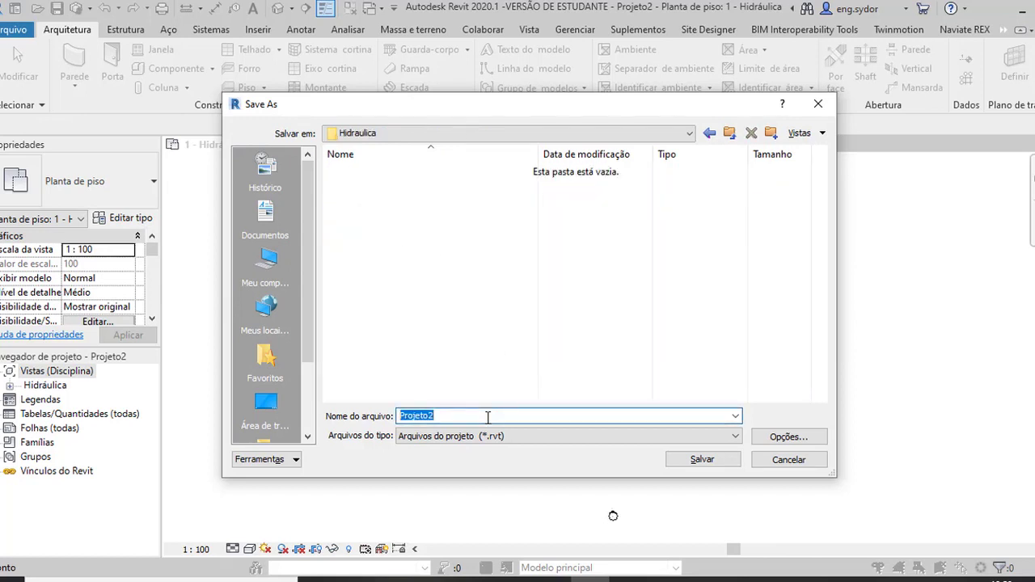
Step: Save the project as 'Meu template Hidraulico 2020' in the Hidraulica folder
text(Meu template Hidraulico 2020)
click(700, 461)
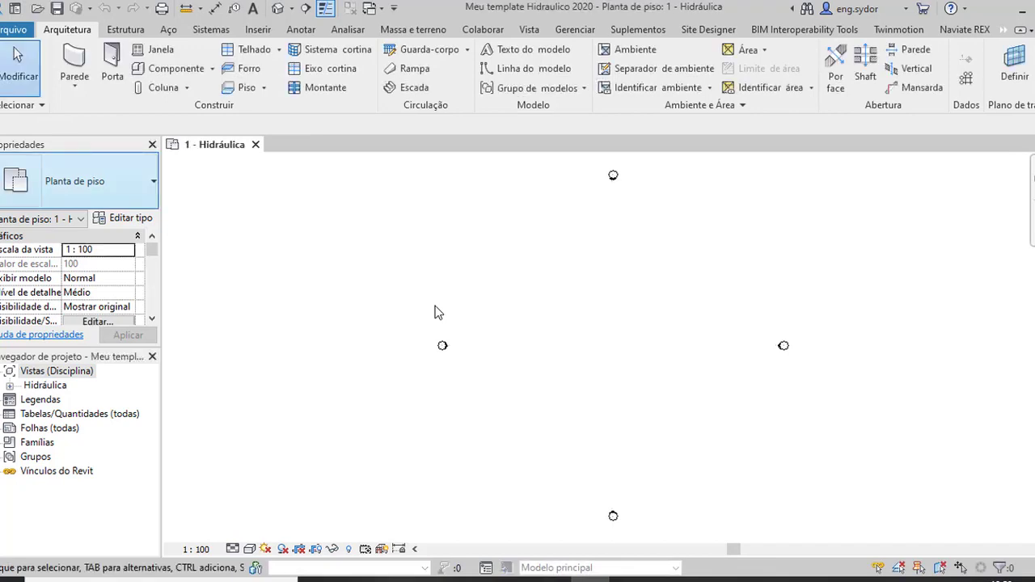
Step: Draw a Z-shaped 104 mm pipe run from a start point through a corner to an end point
click(209, 33)
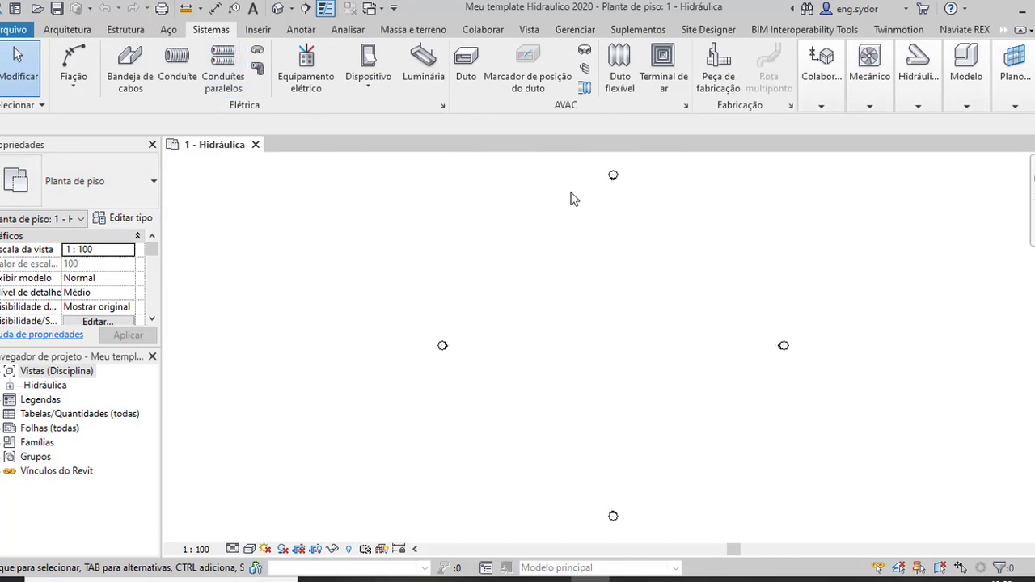
click(919, 107)
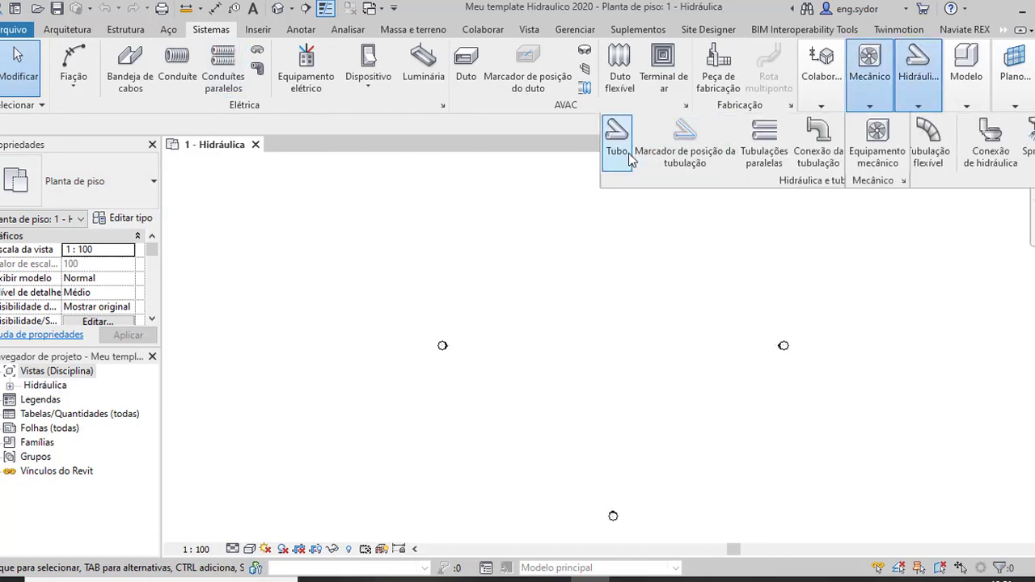
click(628, 153)
key(p)
key(i)
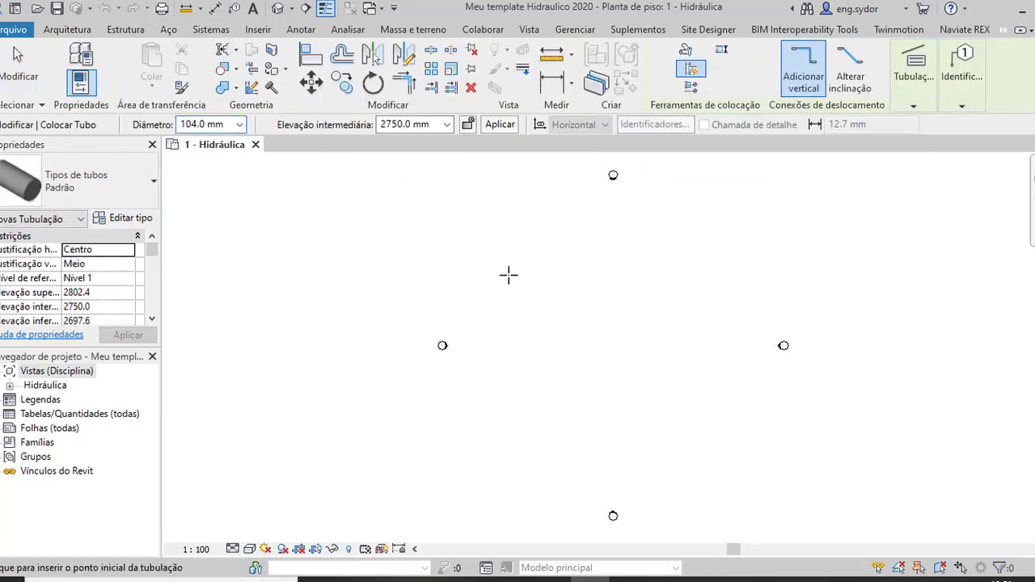
click(503, 278)
click(572, 279)
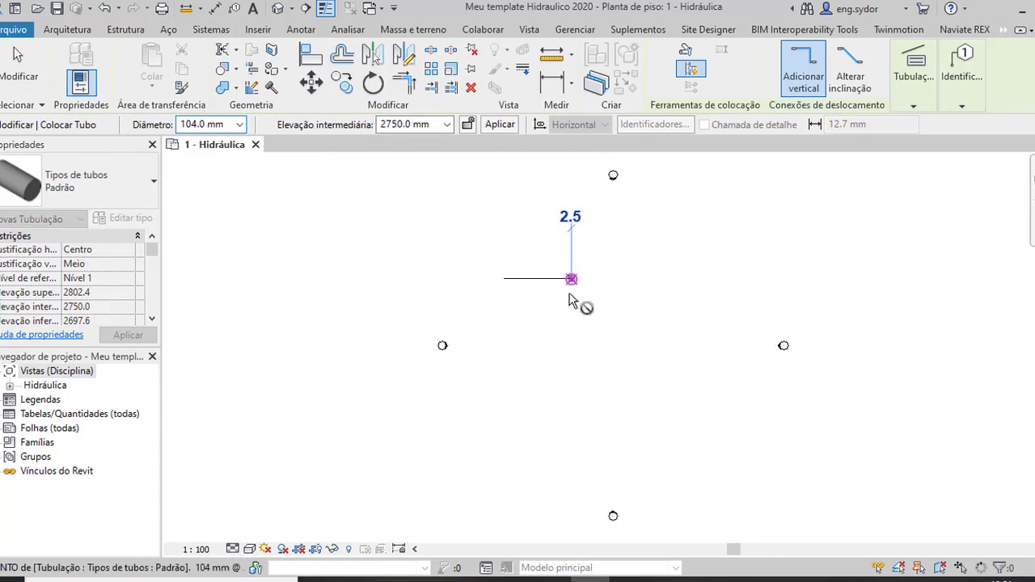
click(639, 319)
key(Escape)
key(Escape)
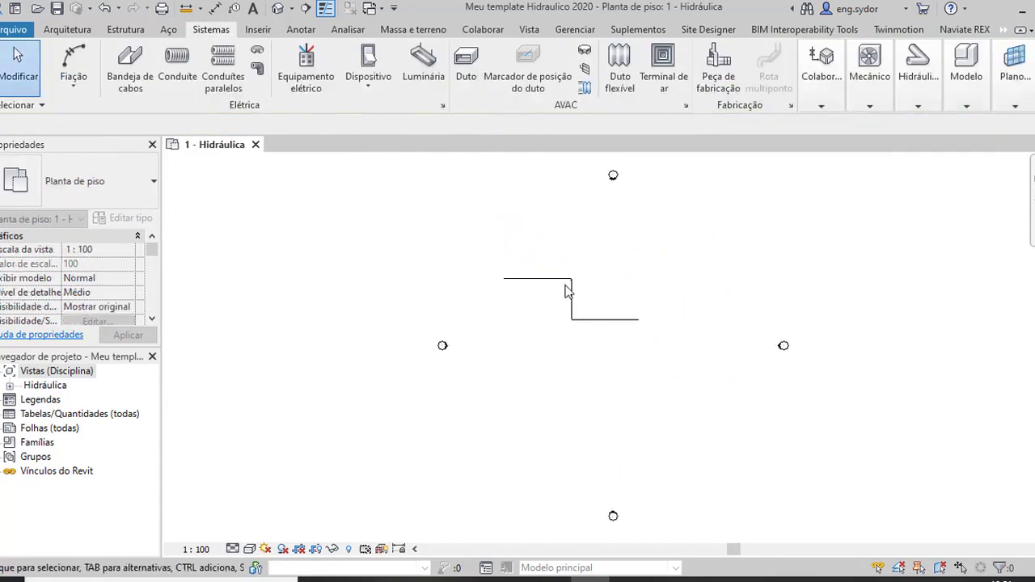
Step: Zoom in and out to inspect the new pipe run, then bring up the detail level choices
scroll(577, 277, up, 3)
scroll(582, 279, up, 3)
scroll(580, 279, up, 1)
scroll(580, 278, down, 2)
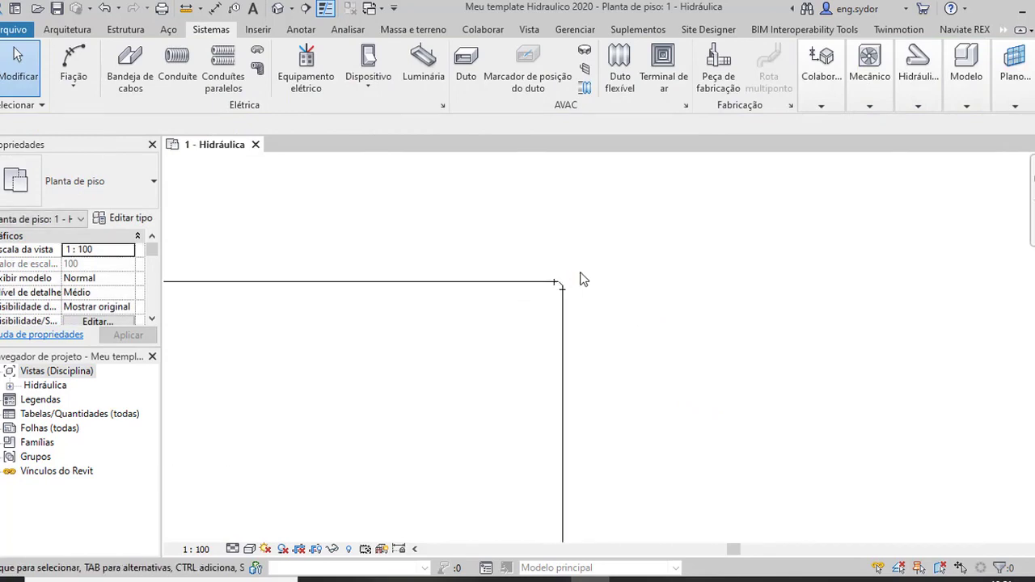
scroll(579, 277, down, 3)
scroll(576, 291, up, 2)
scroll(586, 271, up, 3)
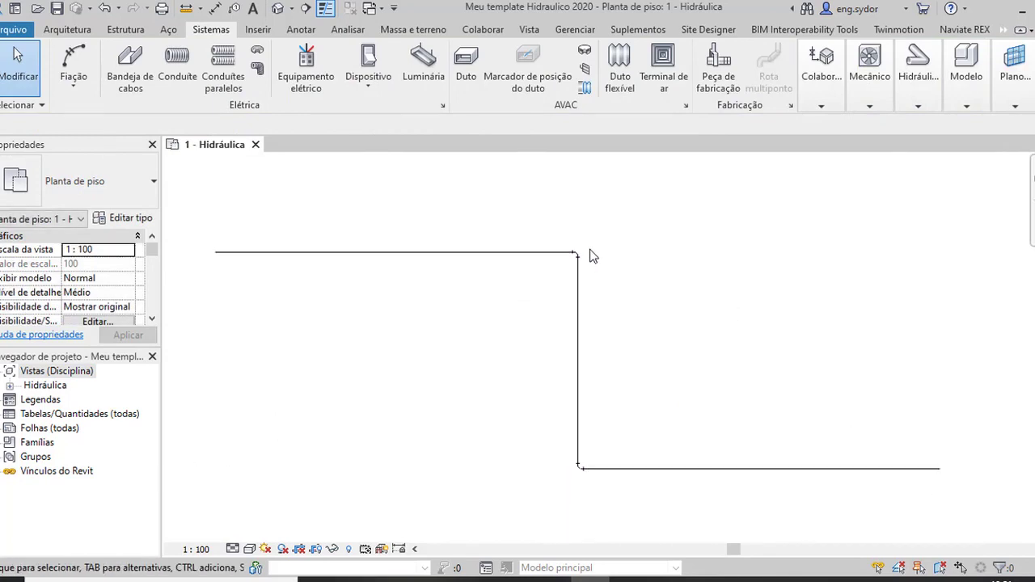
scroll(582, 252, down, 4)
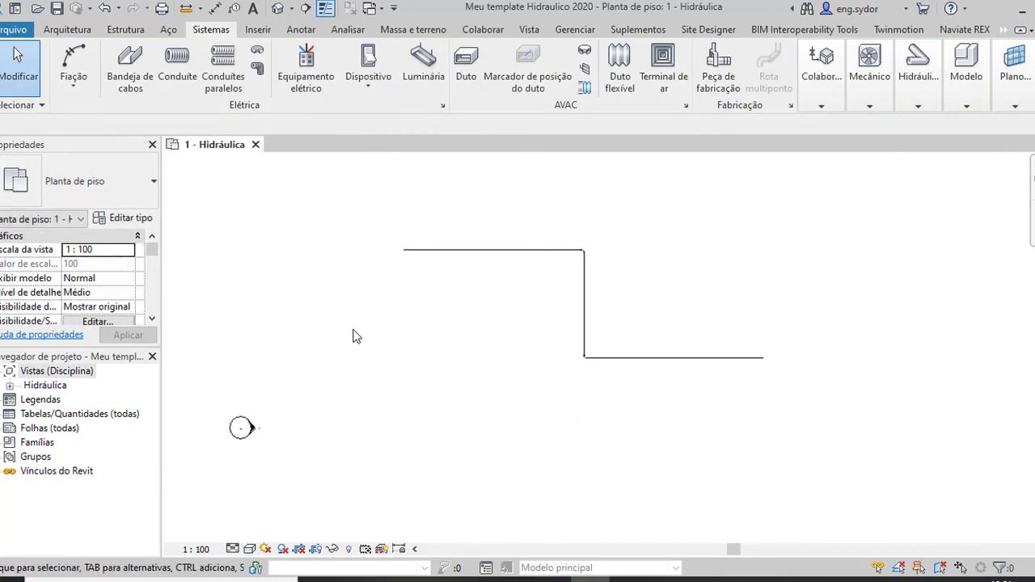
click(233, 550)
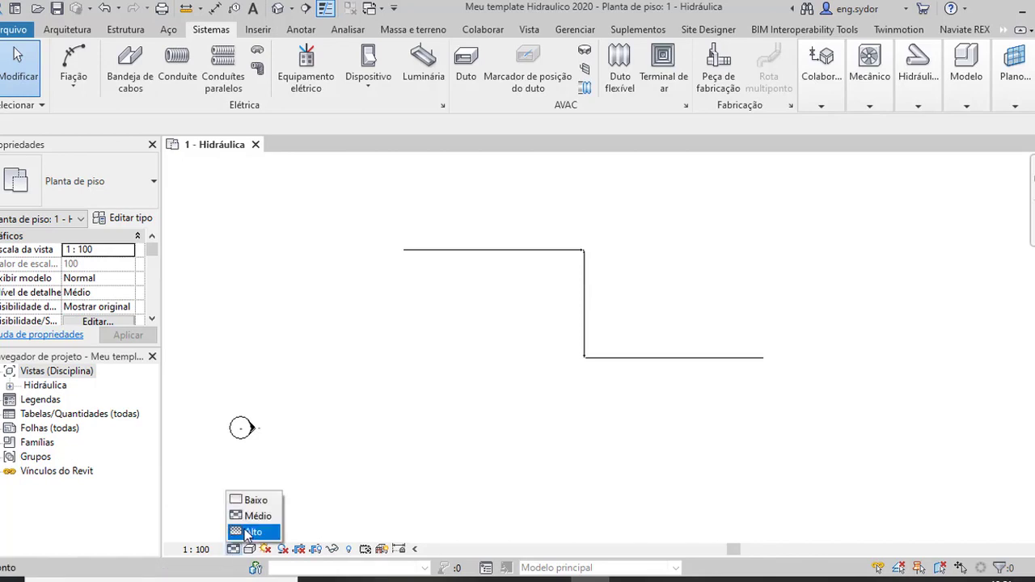
Step: Set the plan's detail level to Alto so pipes show at full width
click(252, 531)
scroll(591, 246, up, 4)
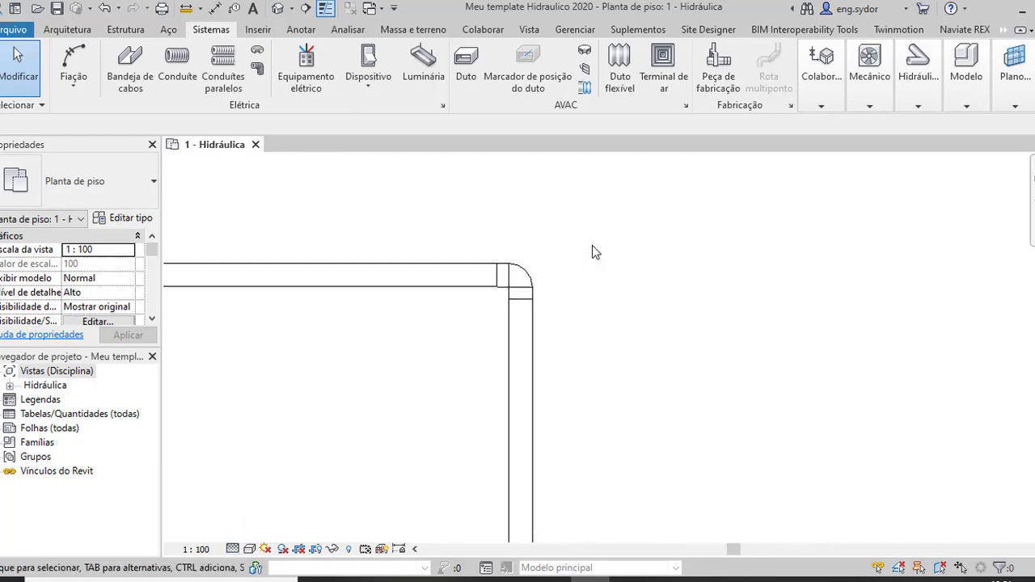
scroll(591, 245, down, 3)
scroll(591, 245, down, 2)
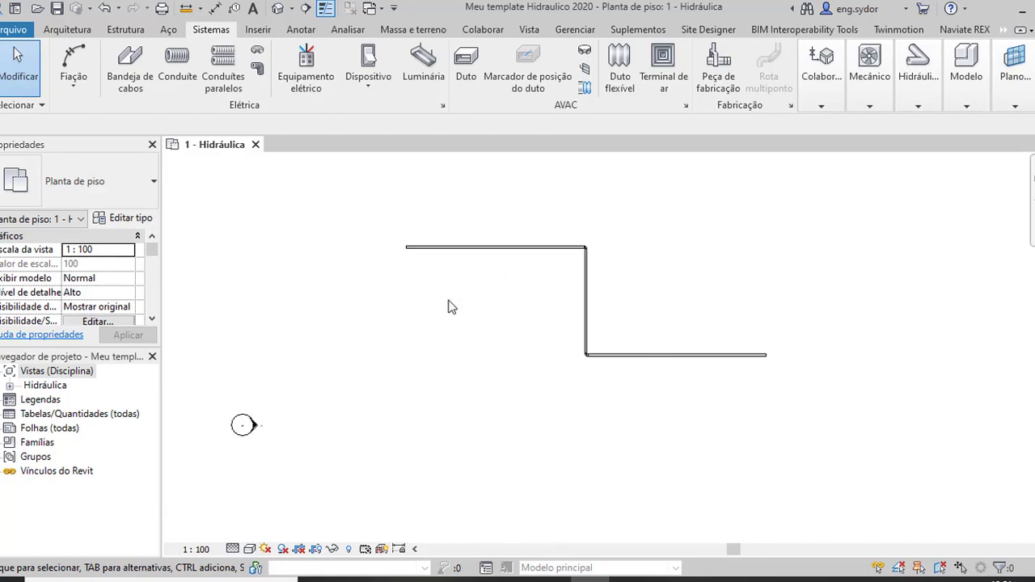
Step: Switch the view's visual style to Sombreado and zoom to check the result
click(250, 550)
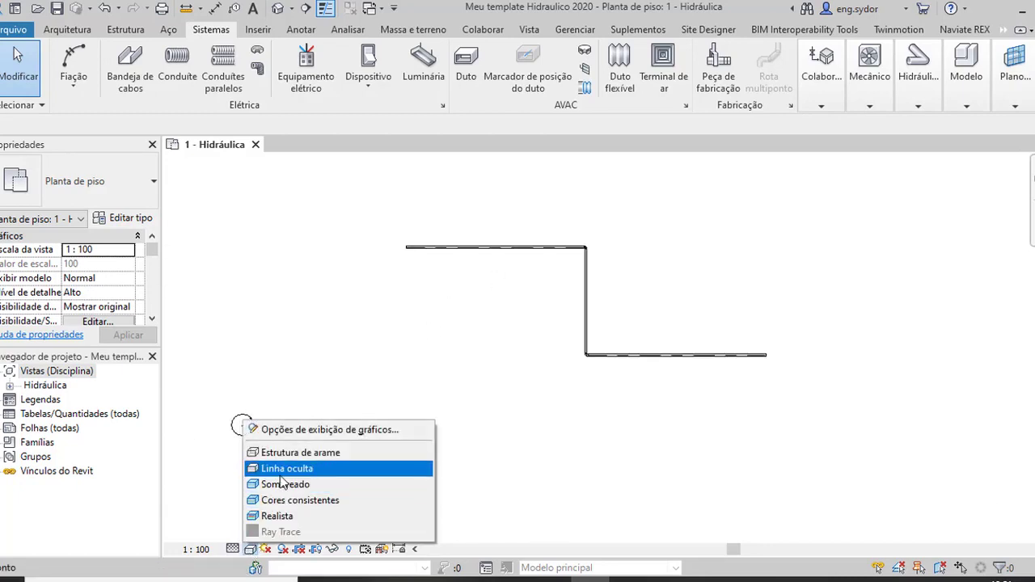
click(274, 485)
scroll(600, 259, up, 2)
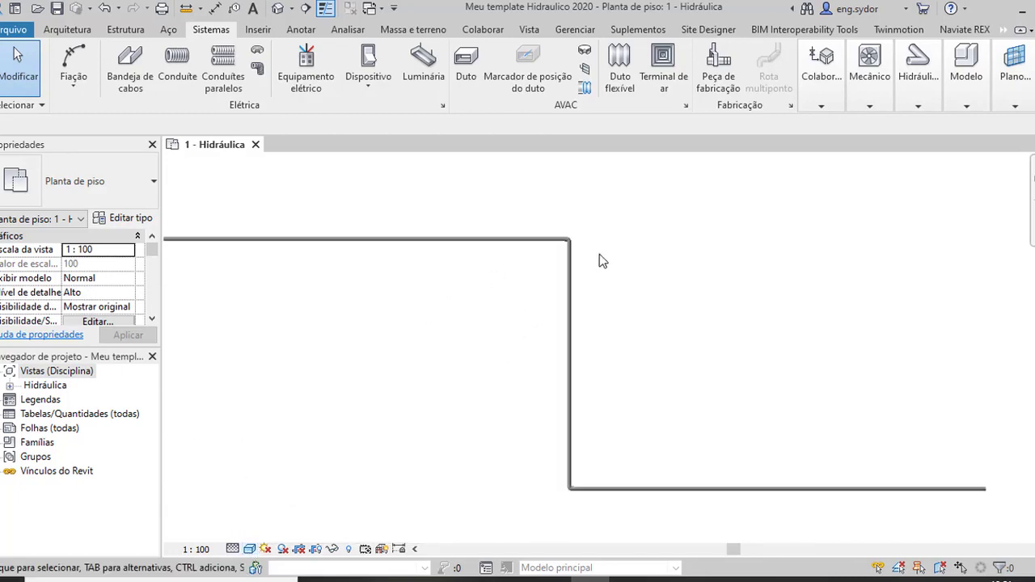
scroll(599, 259, up, 3)
scroll(599, 257, down, 3)
scroll(599, 257, down, 1)
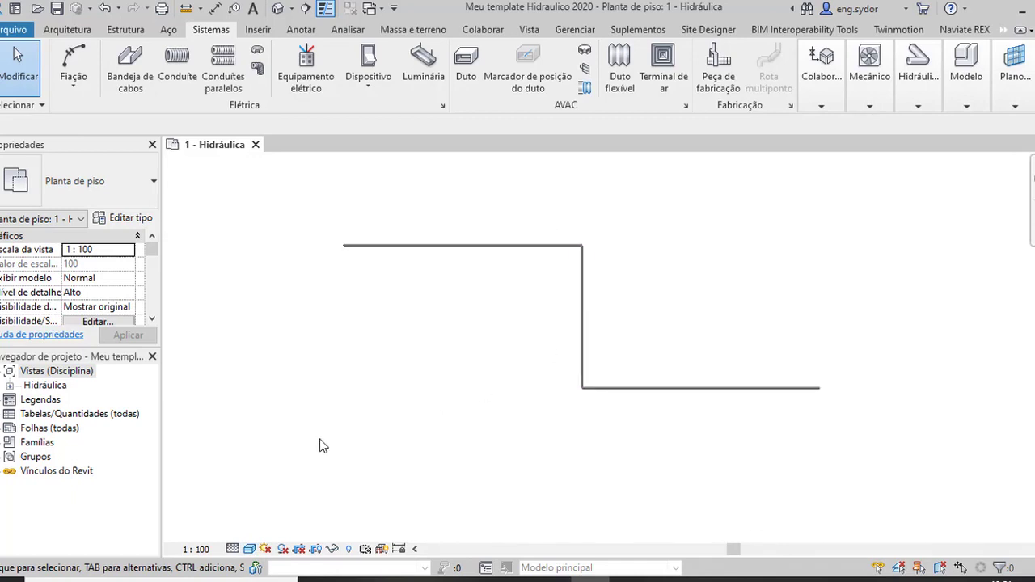
Step: Switch the view's visual style to Realista
click(249, 550)
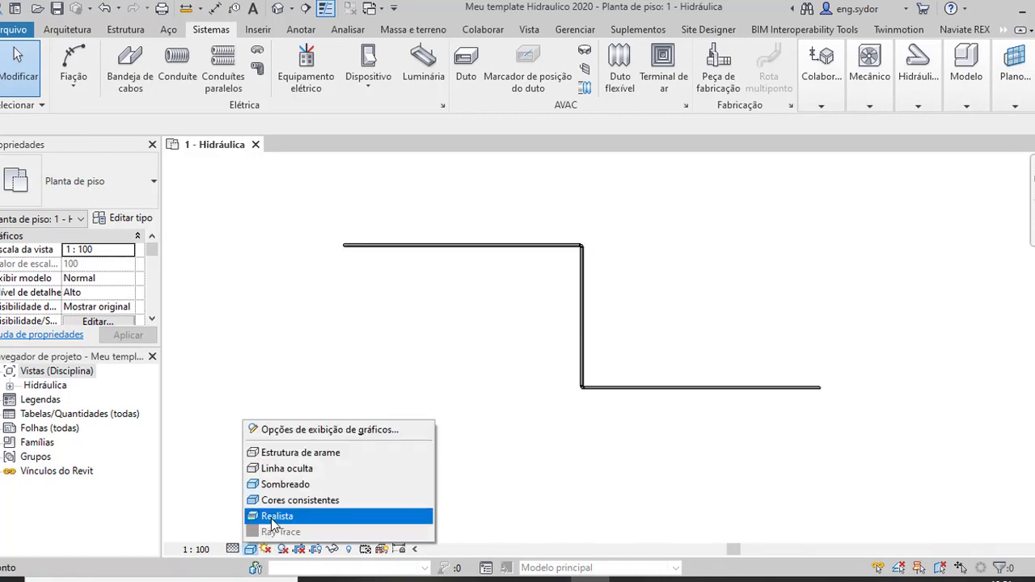
click(271, 514)
scroll(602, 287, up, 3)
scroll(597, 274, up, 2)
scroll(548, 168, up, 2)
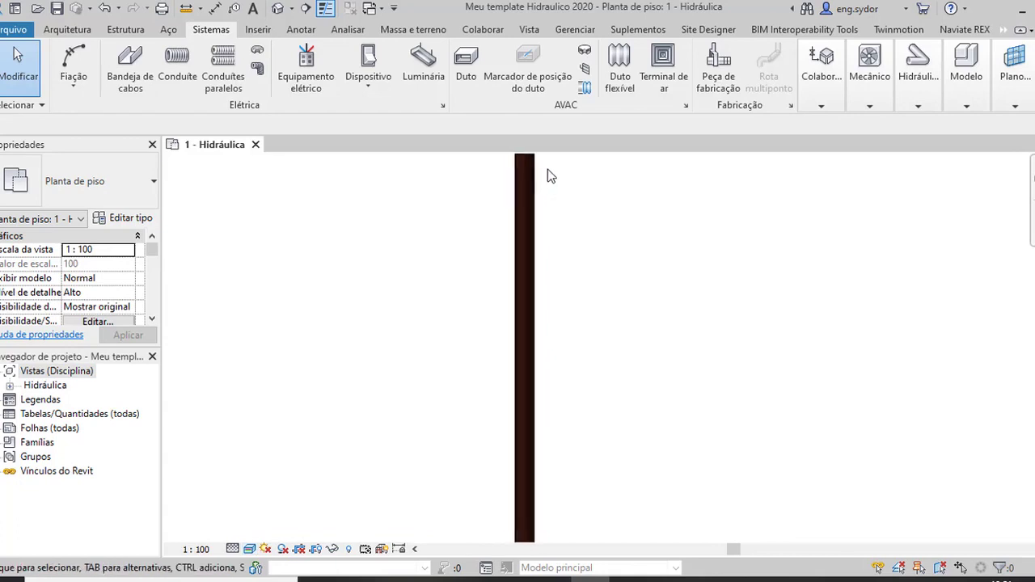
scroll(547, 169, up, 2)
scroll(577, 431, down, 2)
scroll(577, 437, down, 2)
scroll(641, 313, down, 2)
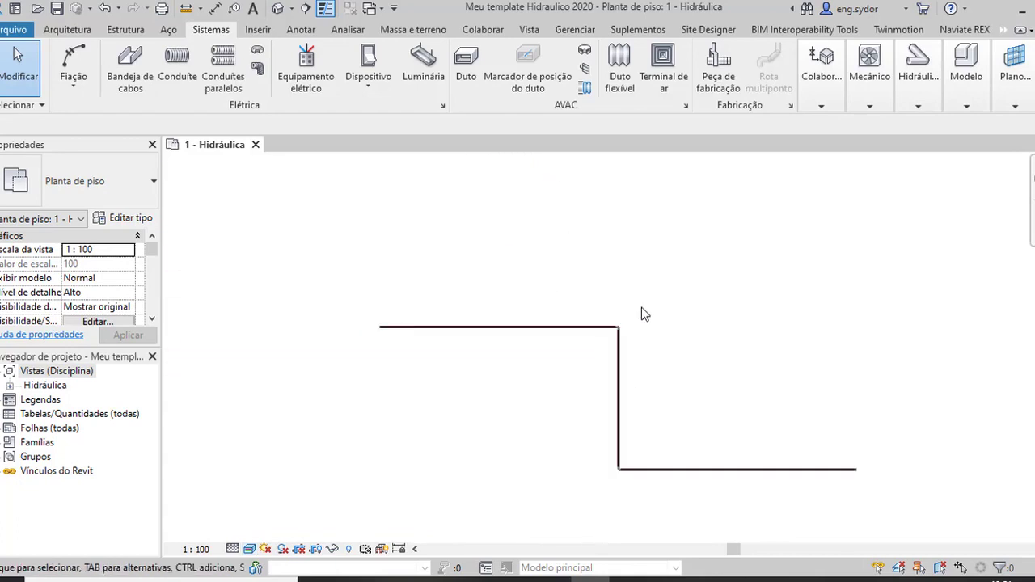
scroll(583, 306, down, 1)
Step: Zoom in and out to inspect the dark brown pipes and grey elbow fittings
scroll(582, 306, up, 2)
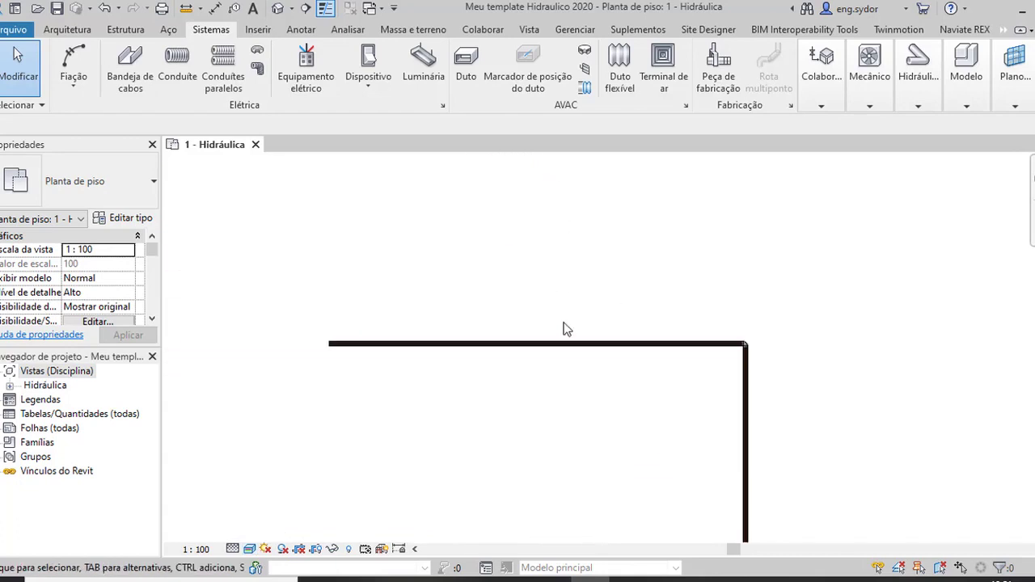
scroll(735, 343, up, 1)
scroll(726, 340, up, 2)
scroll(722, 340, up, 1)
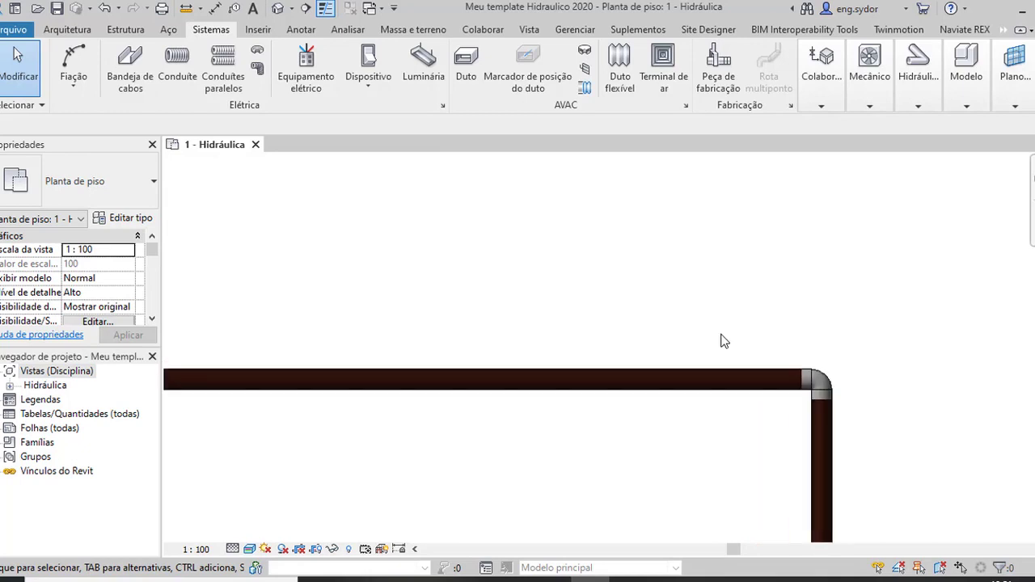
scroll(723, 340, down, 2)
scroll(723, 340, down, 1)
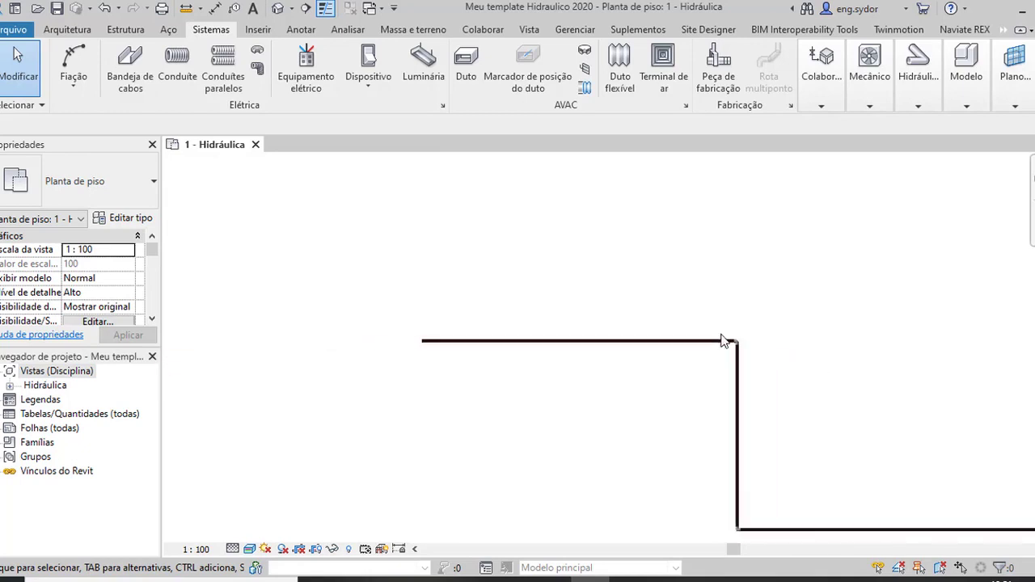
scroll(744, 414, up, 1)
scroll(759, 396, up, 1)
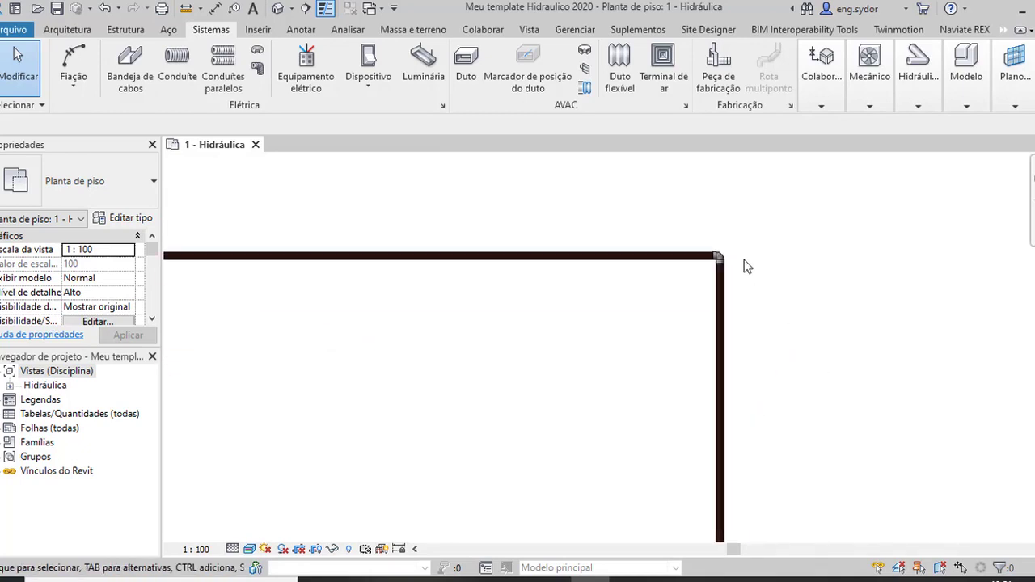
scroll(744, 262, up, 2)
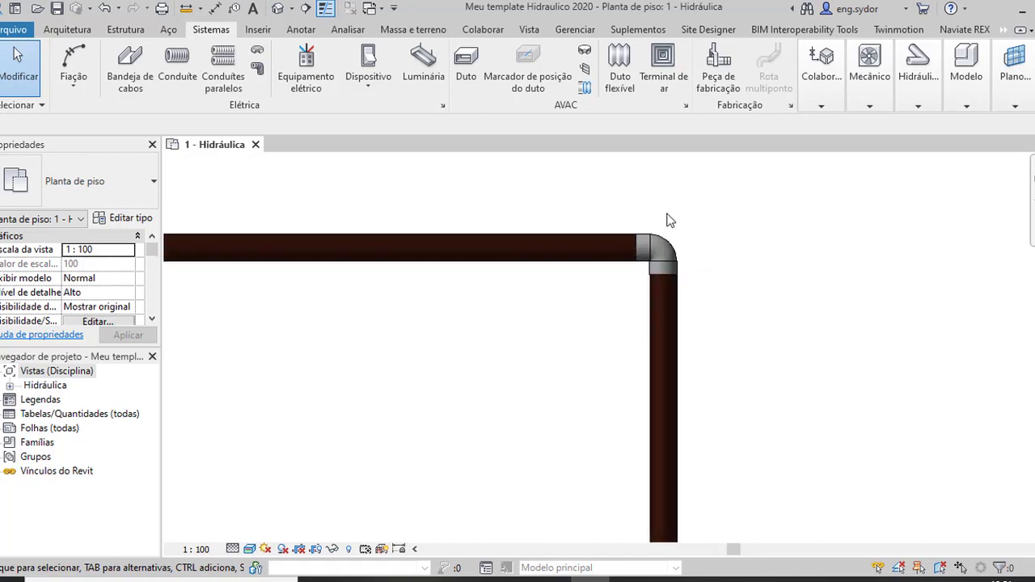
scroll(668, 218, down, 1)
scroll(668, 218, down, 1)
scroll(690, 253, down, 1)
scroll(566, 251, up, 1)
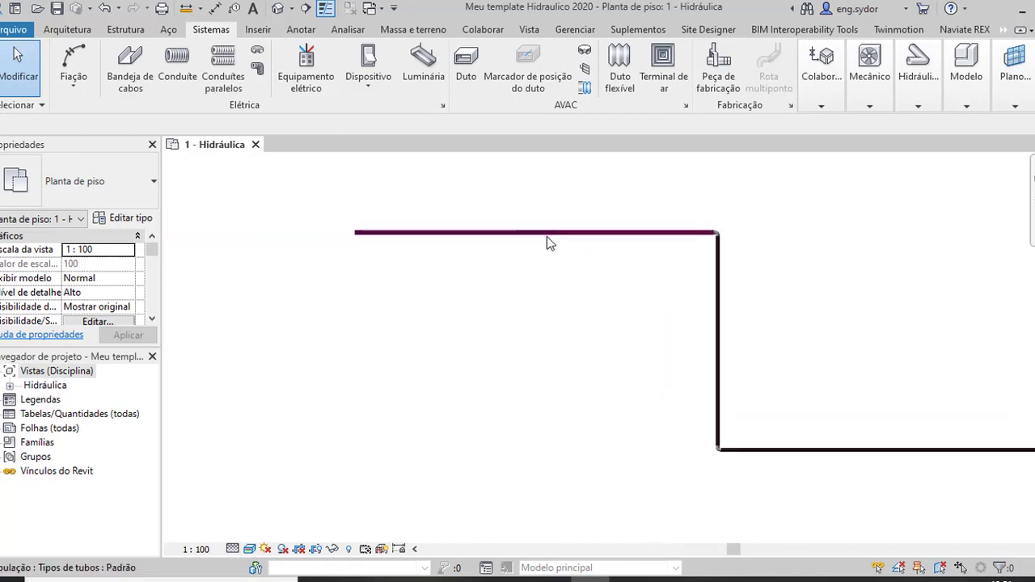
scroll(376, 230, up, 1)
scroll(372, 234, up, 1)
scroll(372, 236, down, 1)
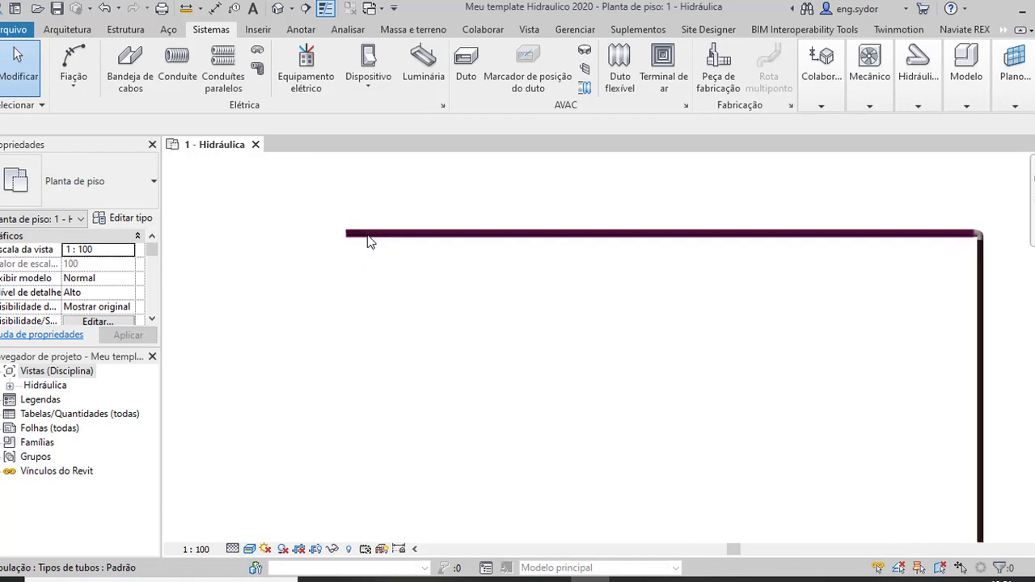
scroll(370, 241, down, 2)
scroll(367, 241, down, 1)
scroll(570, 276, up, 3)
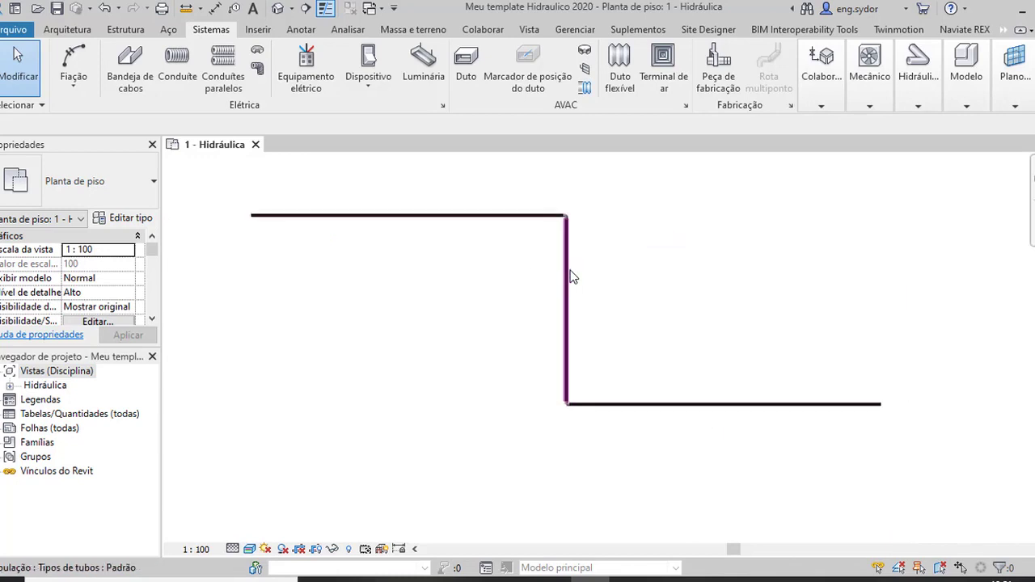
scroll(571, 276, up, 2)
scroll(570, 275, down, 1)
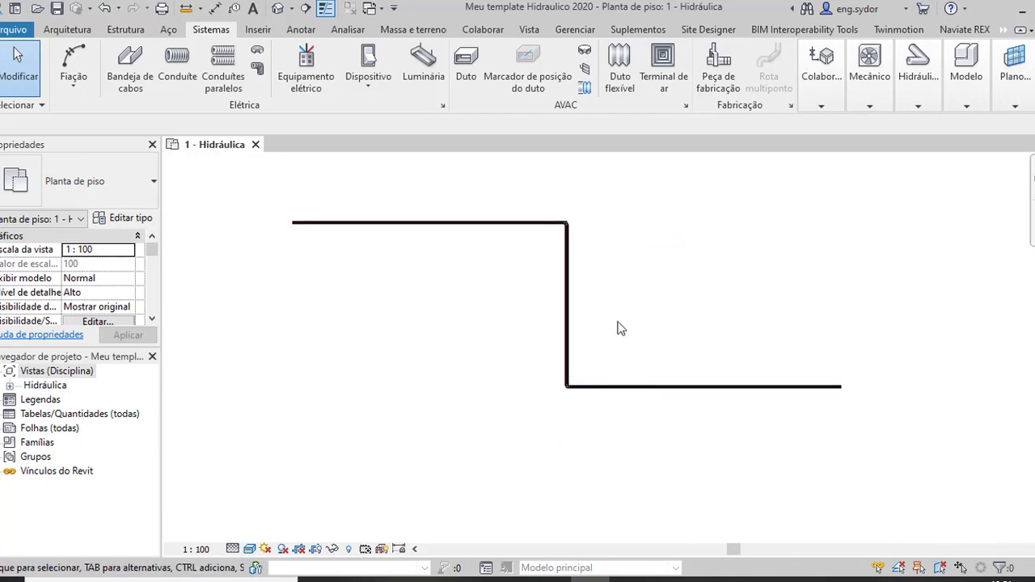
scroll(561, 202, up, 2)
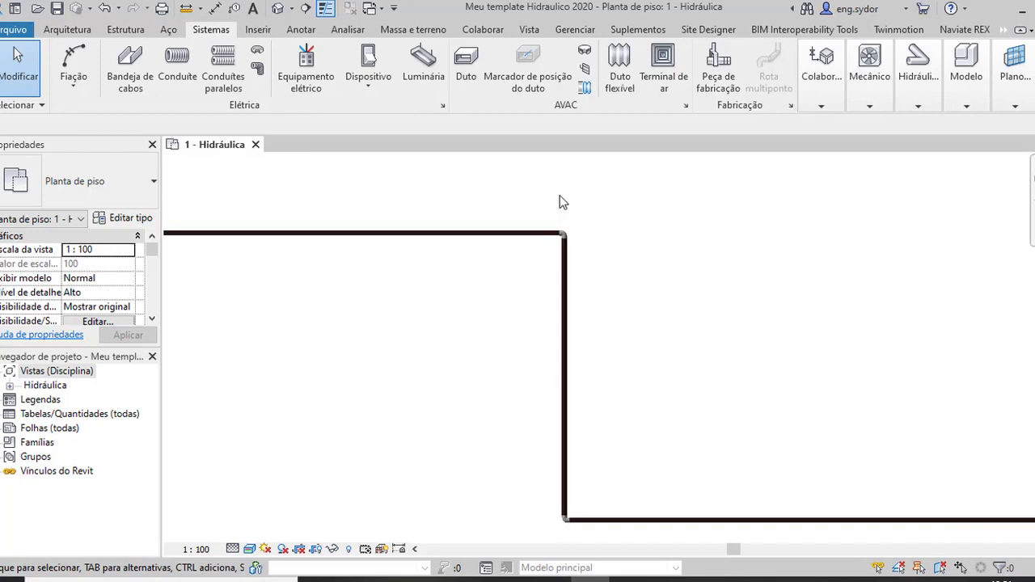
scroll(563, 202, up, 2)
scroll(641, 277, down, 1)
scroll(642, 276, down, 1)
scroll(641, 277, down, 1)
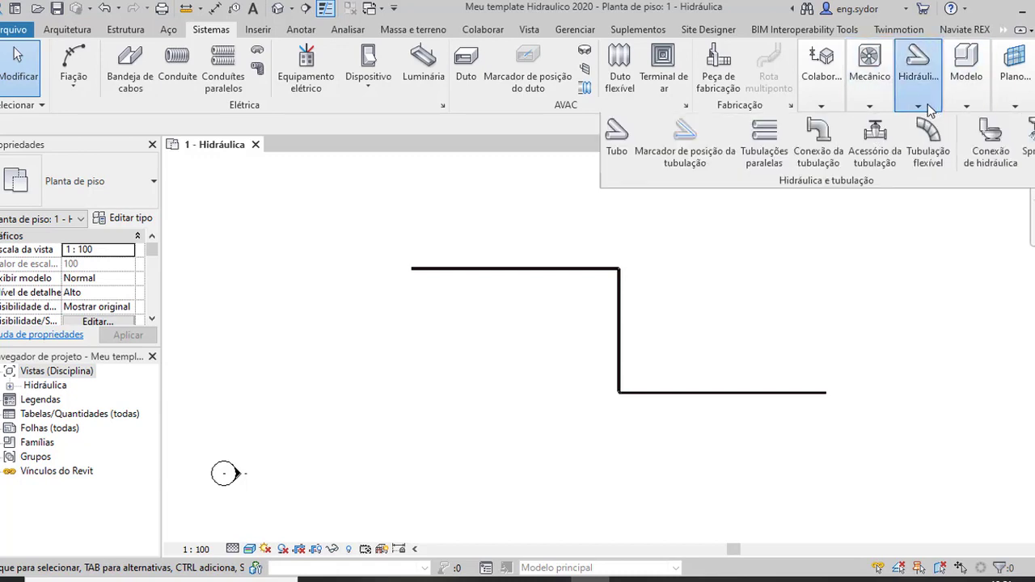
Step: Start a new pipe and list the available pipe types, Padrão and Plástico
click(620, 134)
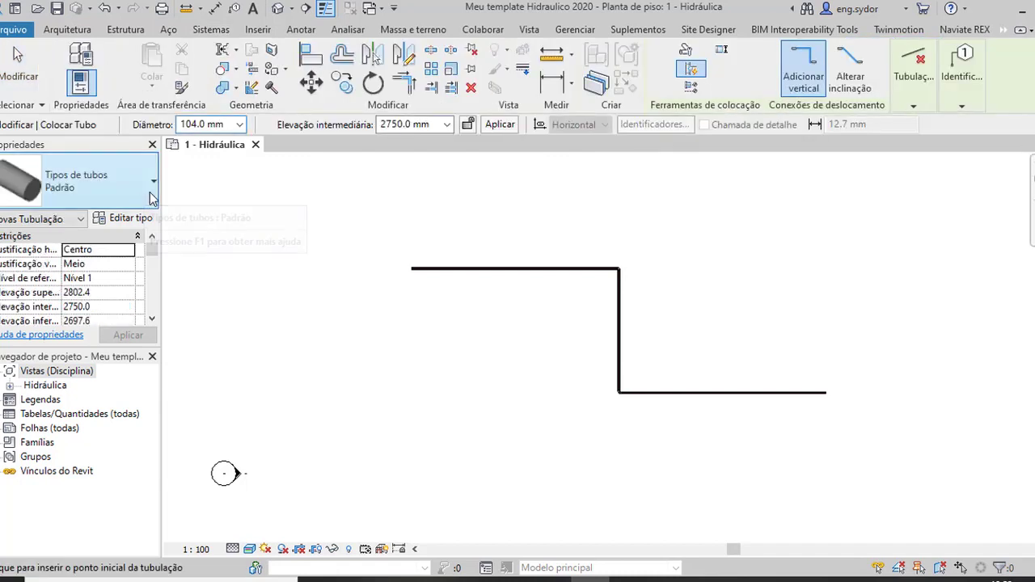
click(145, 202)
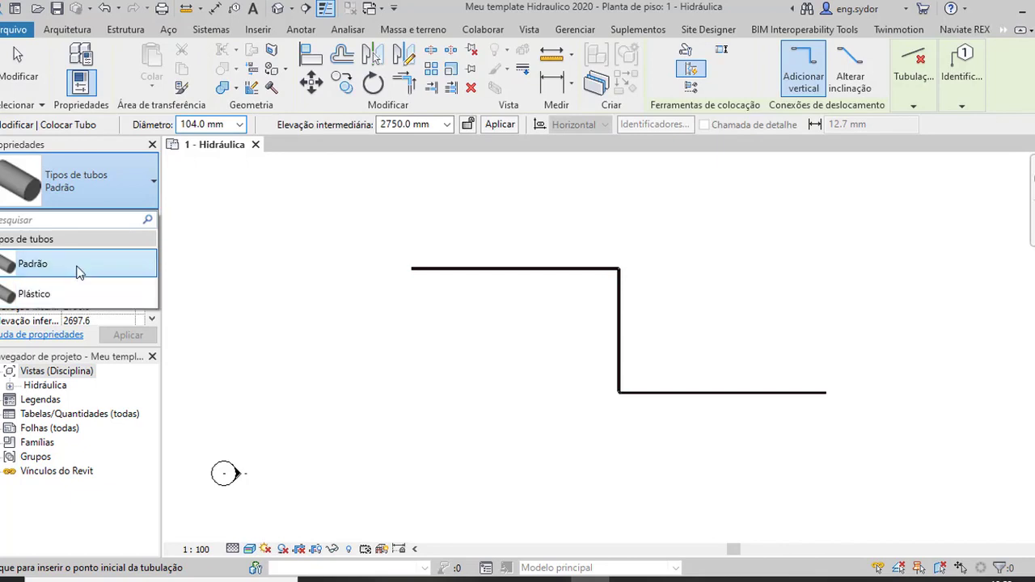